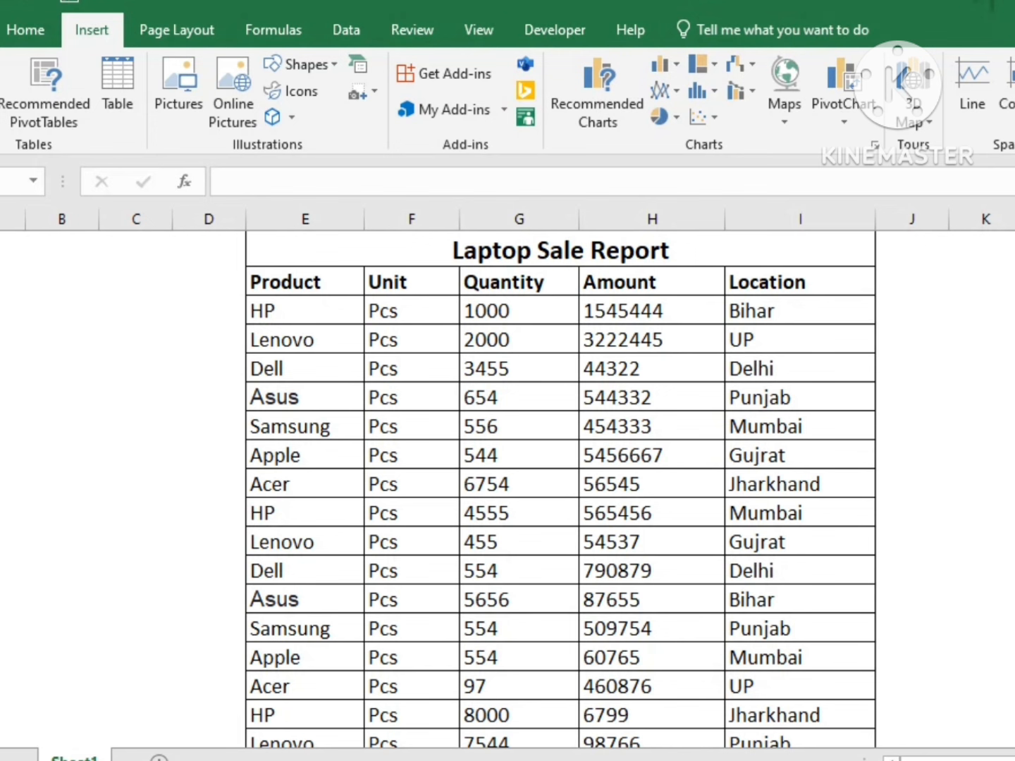
Examine the Laptop Sale Report's title, column headings, first record and Location entries.
click(563, 252)
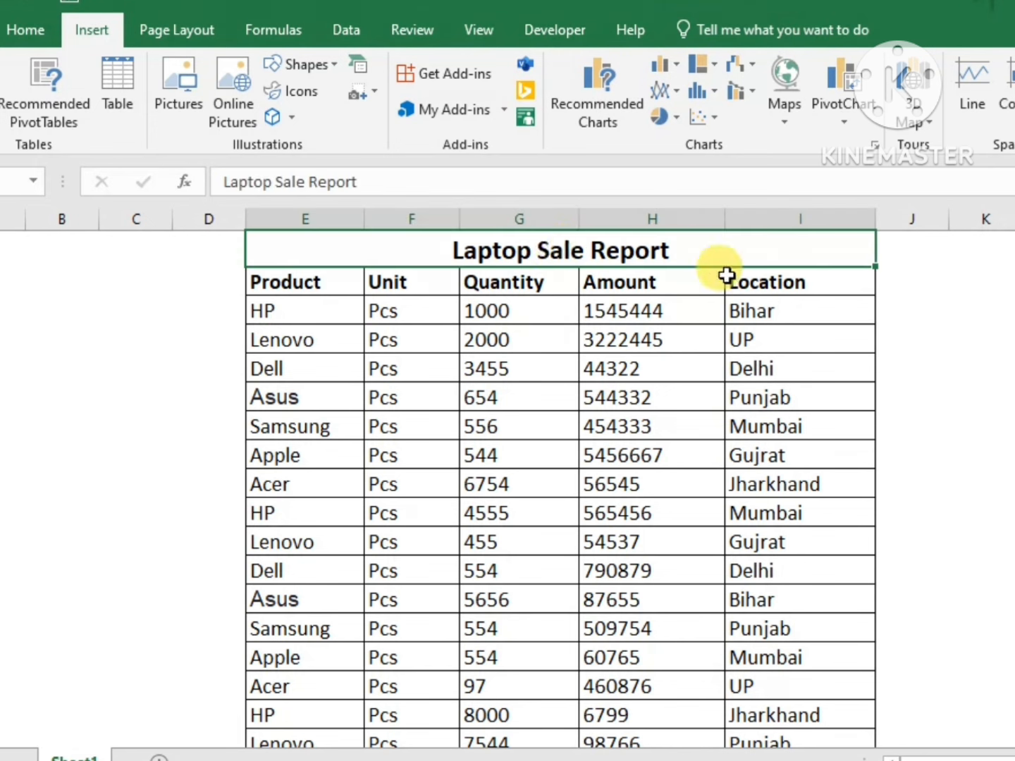
click(289, 282)
click(378, 283)
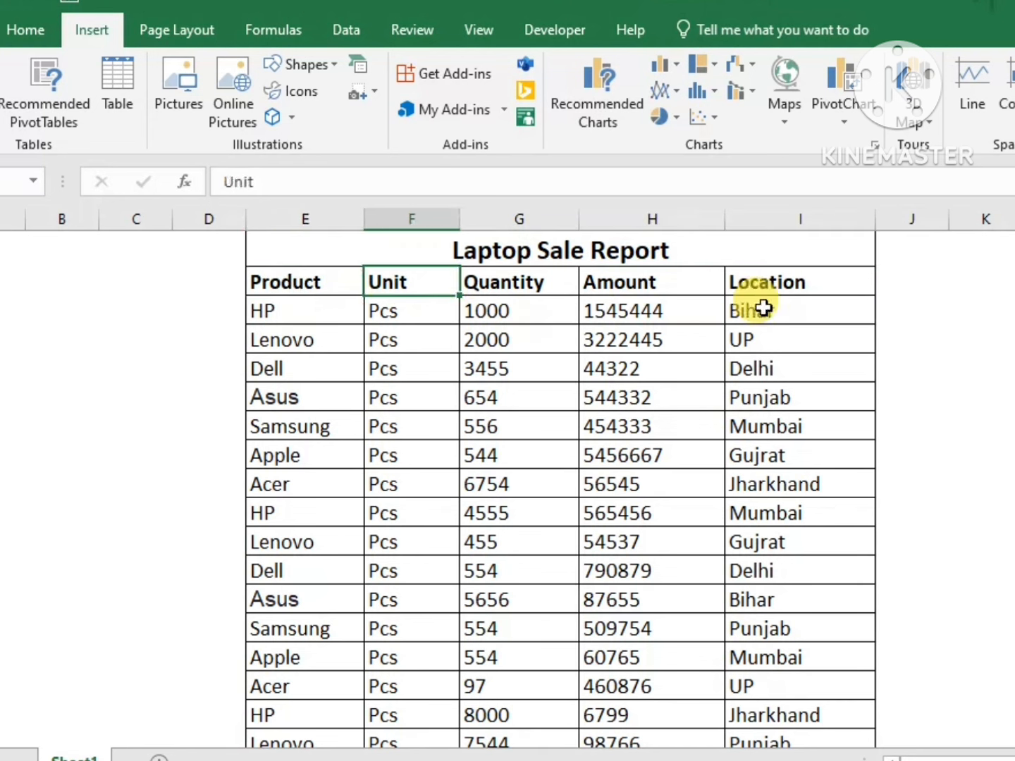
click(487, 306)
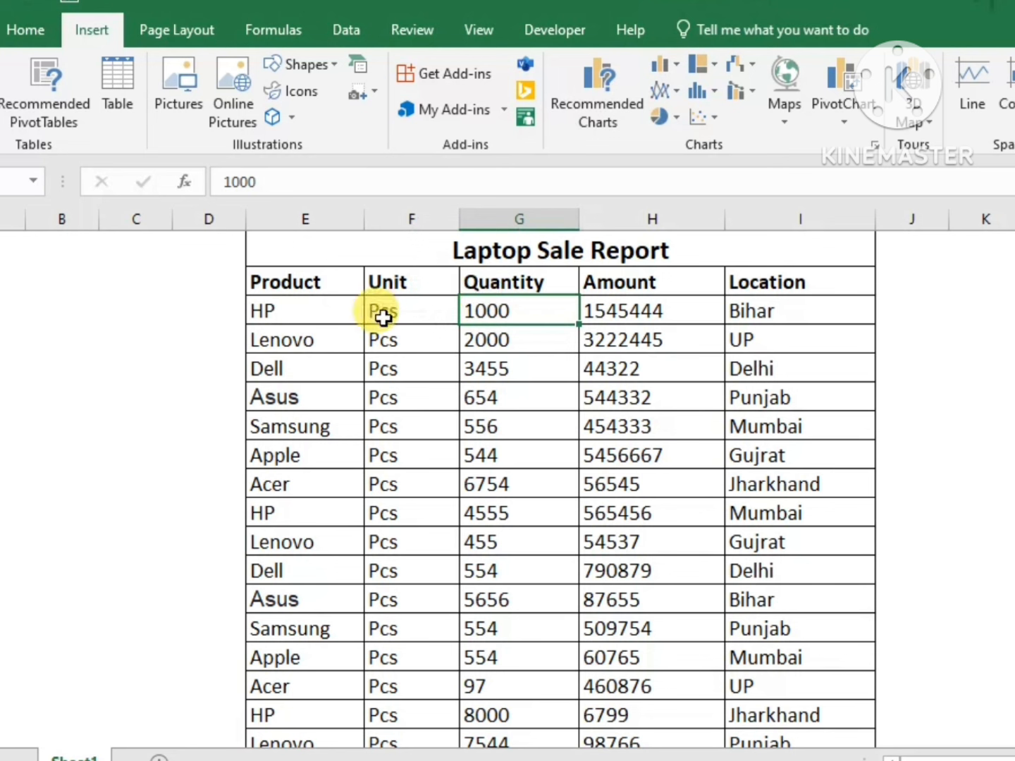
click(352, 314)
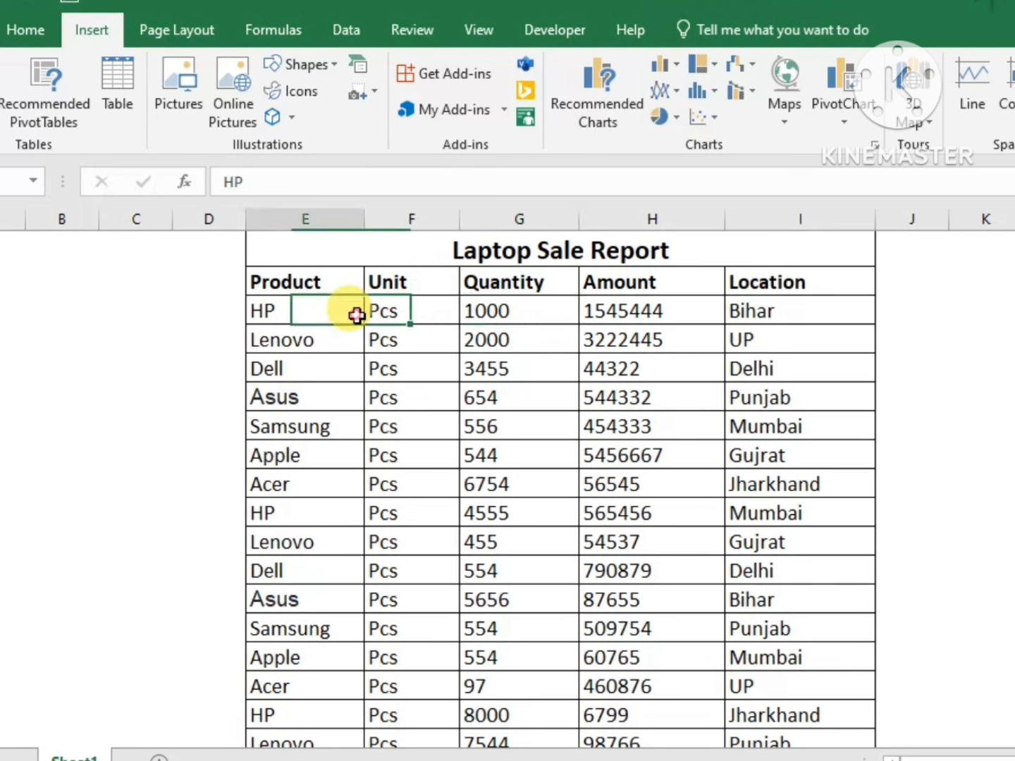
click(745, 311)
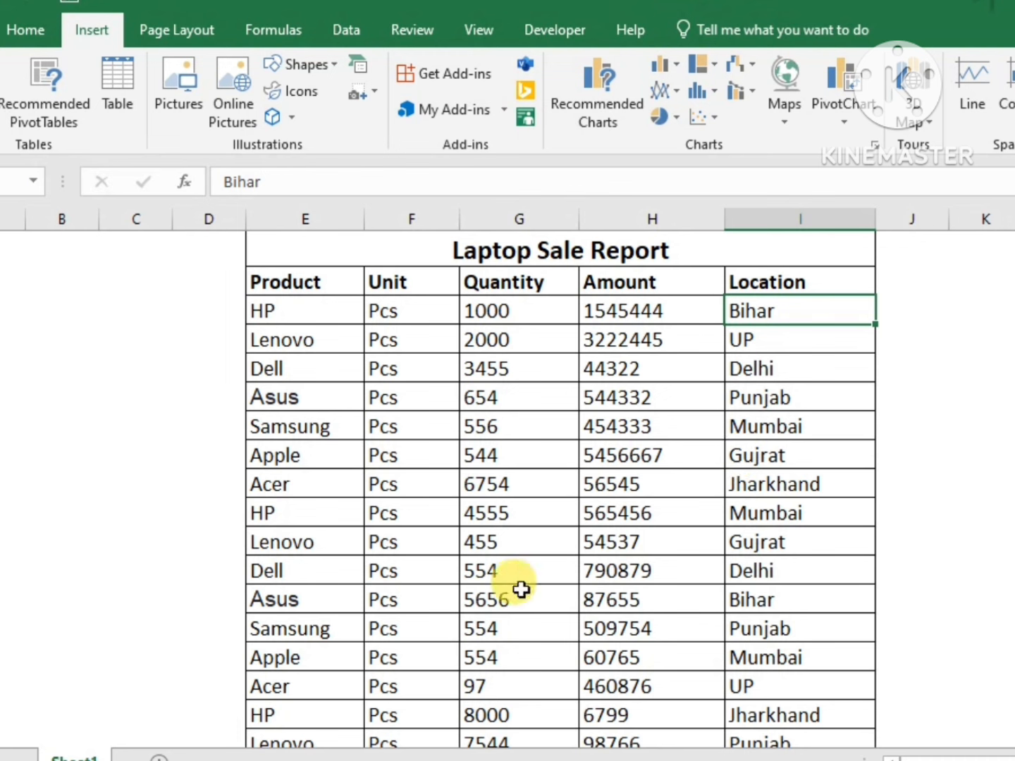
click(296, 600)
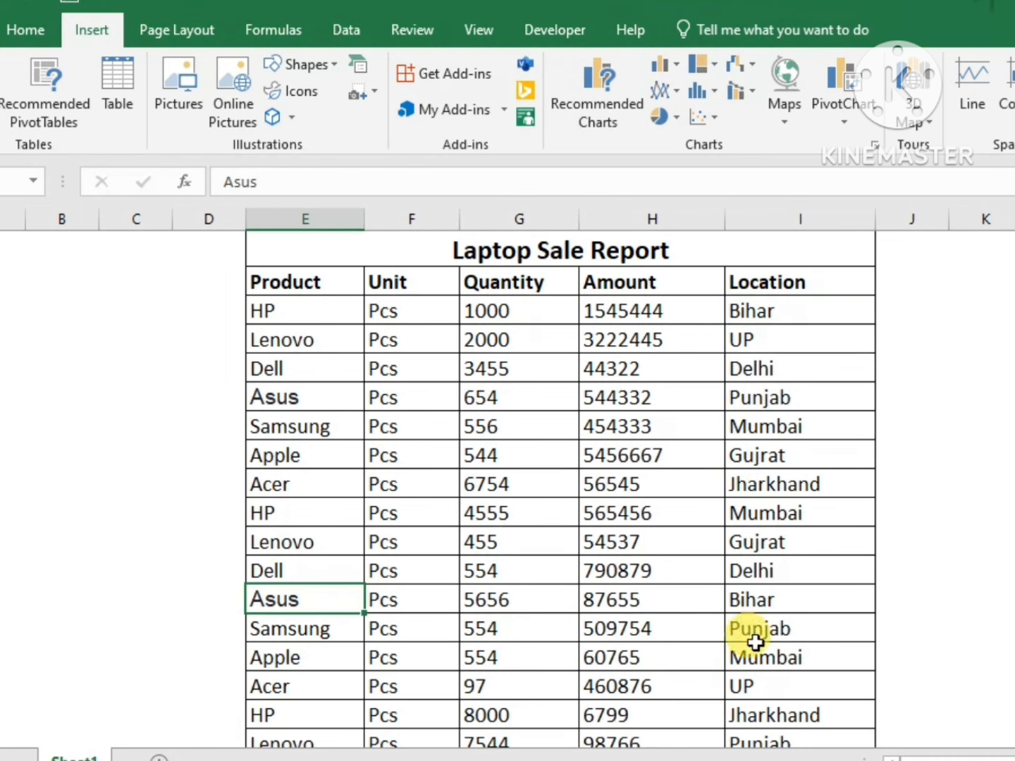
drag(796, 310, 785, 661)
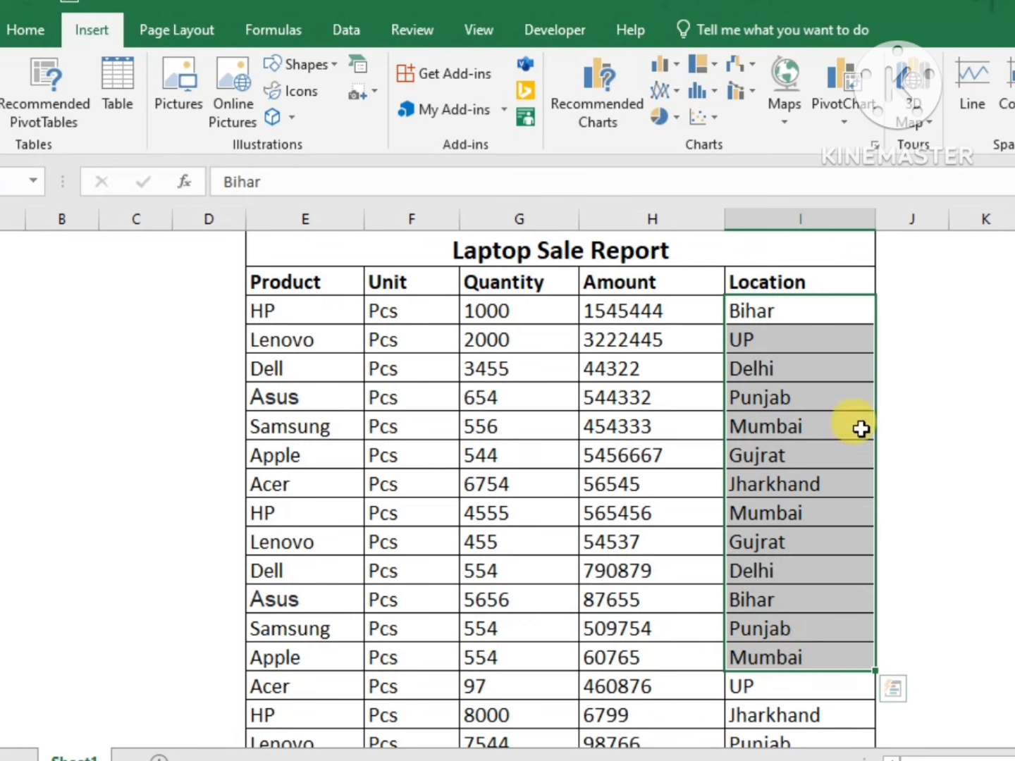
click(999, 360)
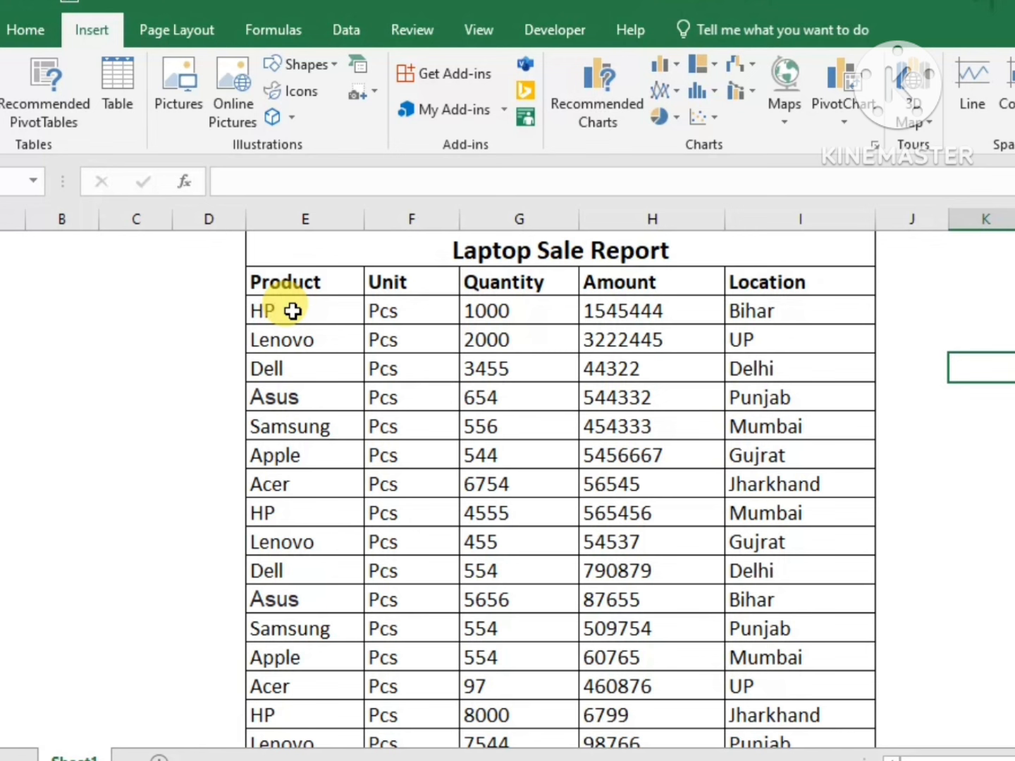
drag(328, 315, 752, 305)
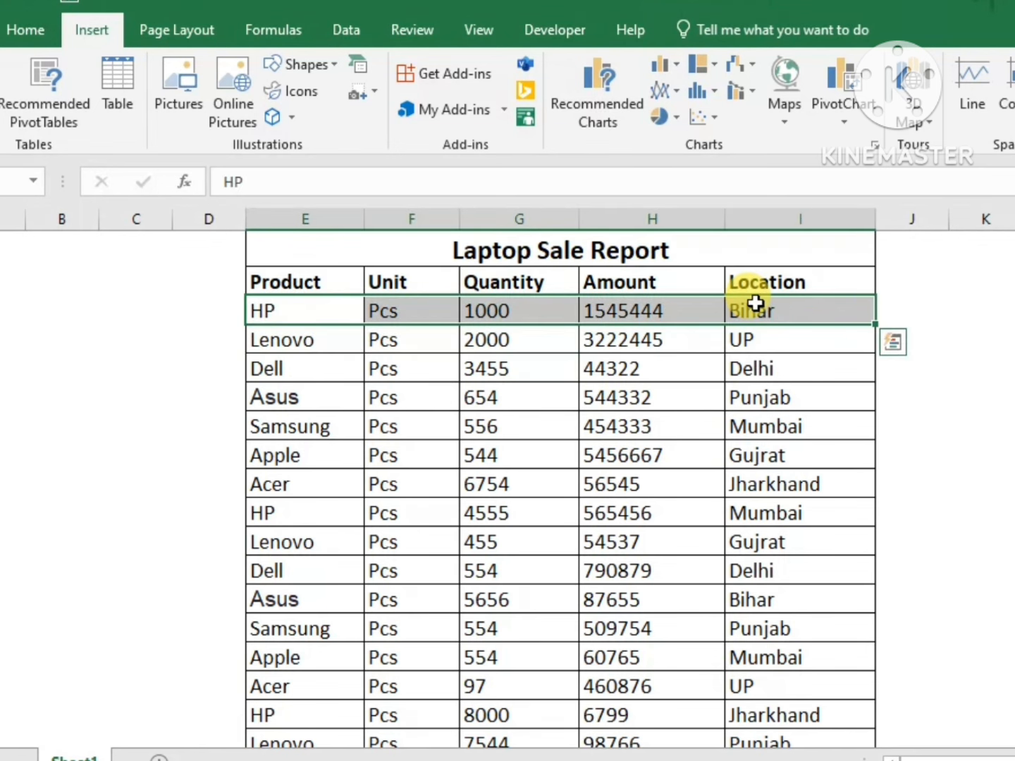
Read through the Location column from the first record down past the last record.
click(755, 308)
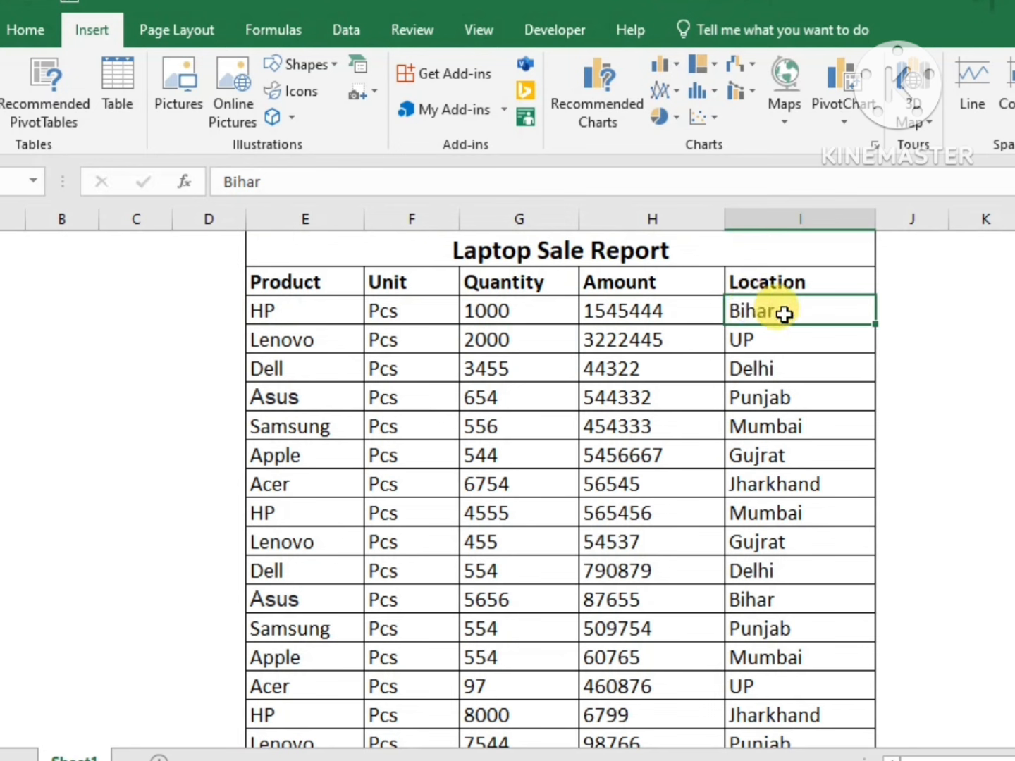
click(782, 347)
click(776, 369)
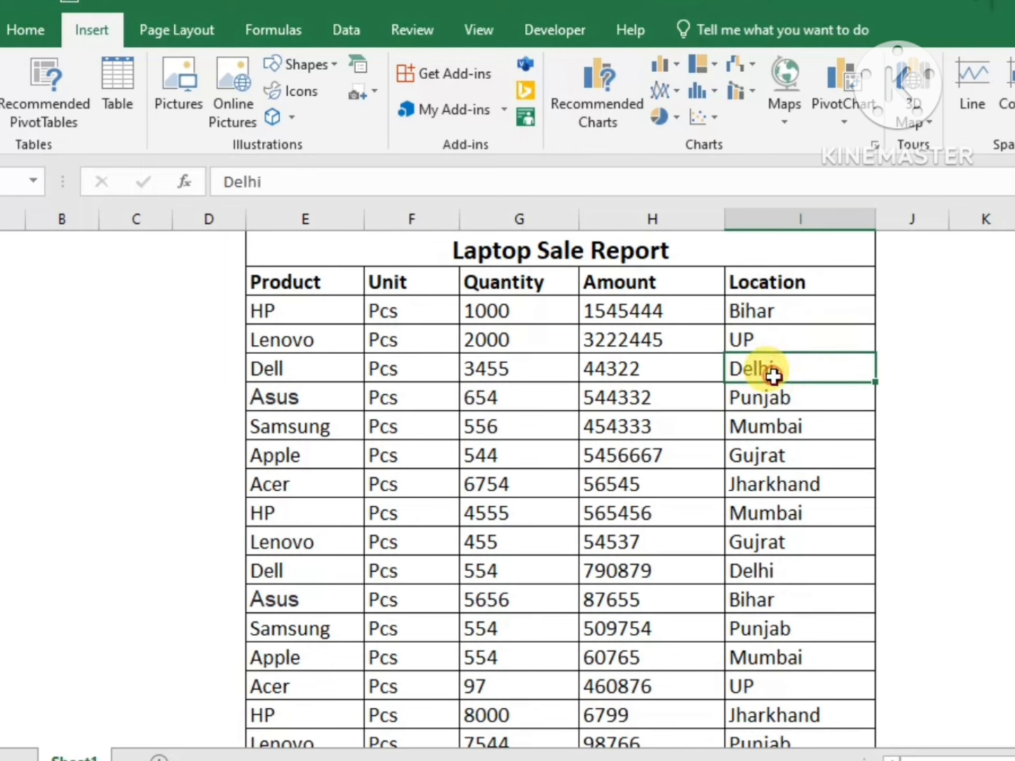
click(769, 401)
click(769, 452)
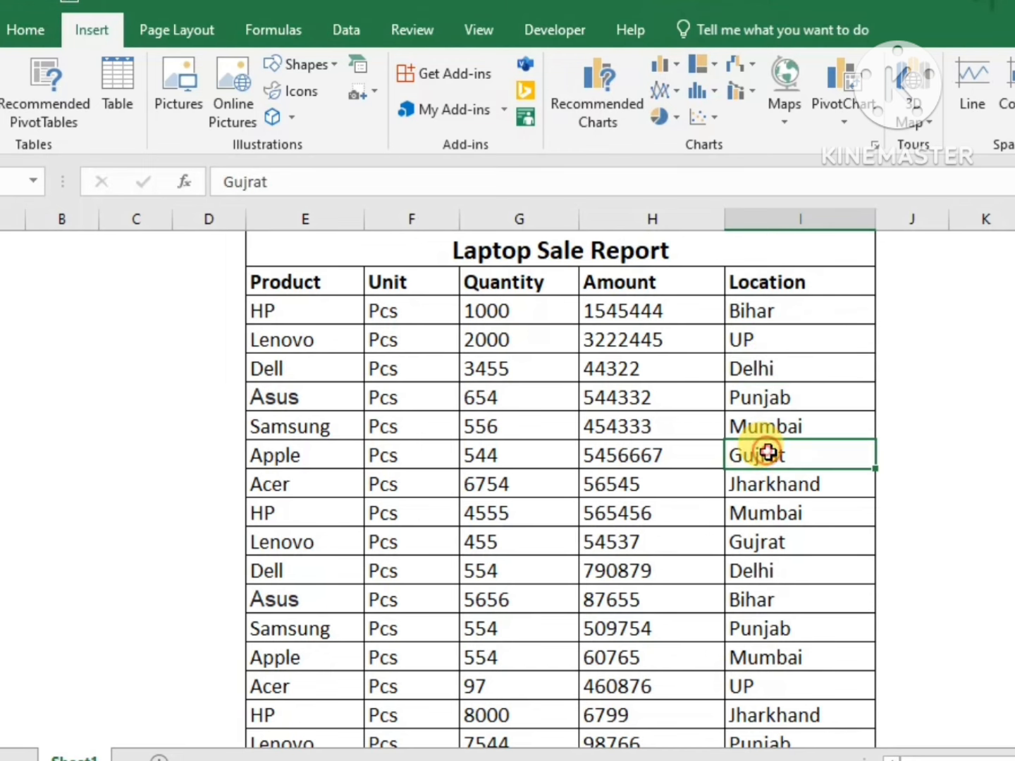
key(Down)
key(Down)
key(Down)
key(Down)
key(Down)
key(Down)
key(Down)
key(Down)
key(Down)
key(Down)
key(Down)
key(Down)
key(Down)
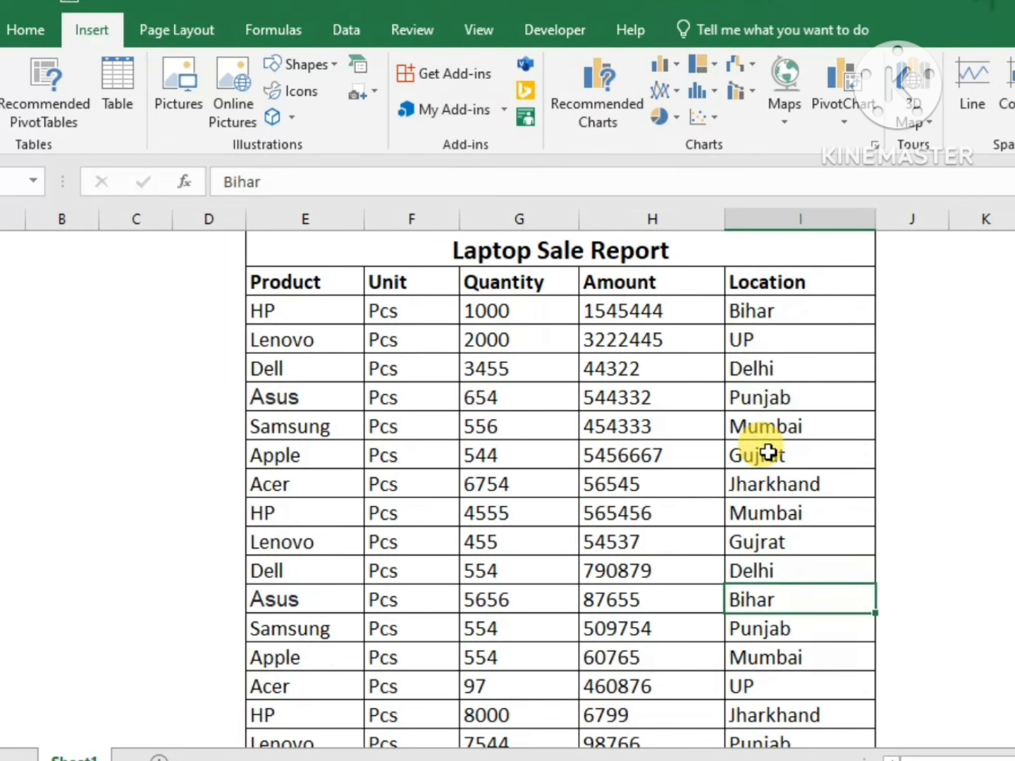
key(Down)
key(Down)
key(Down)
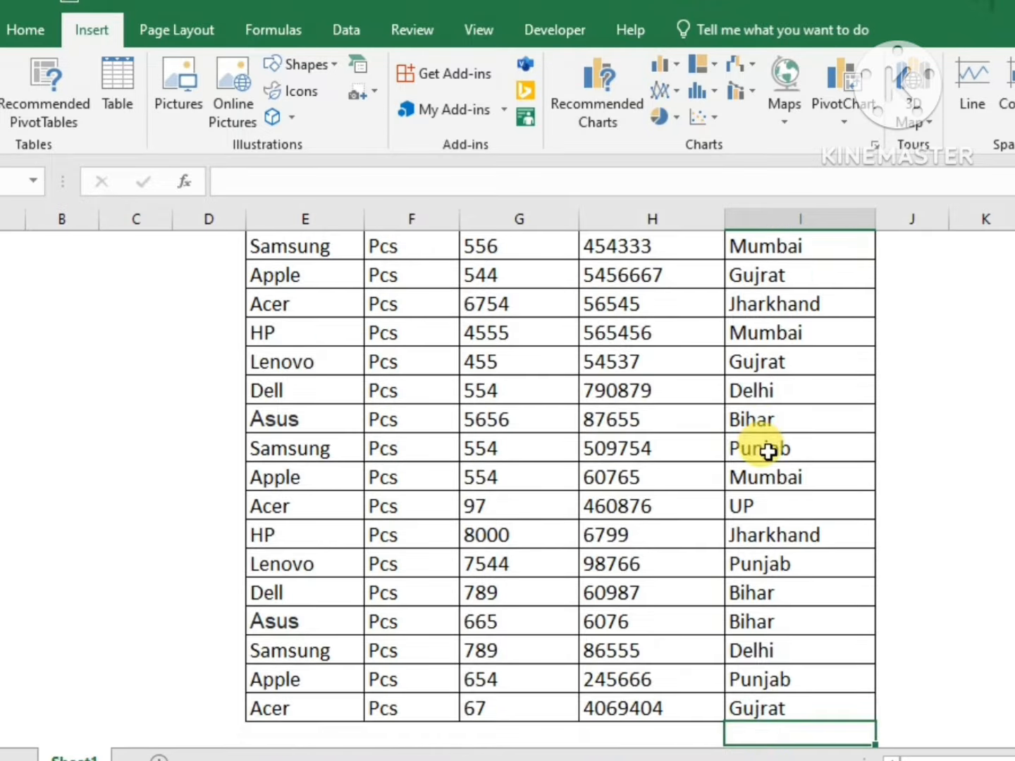
Review the Location column from the last record back up to the report title and the first few locations.
key(Up)
key(Up)
key(Up)
key(Up)
key(Up)
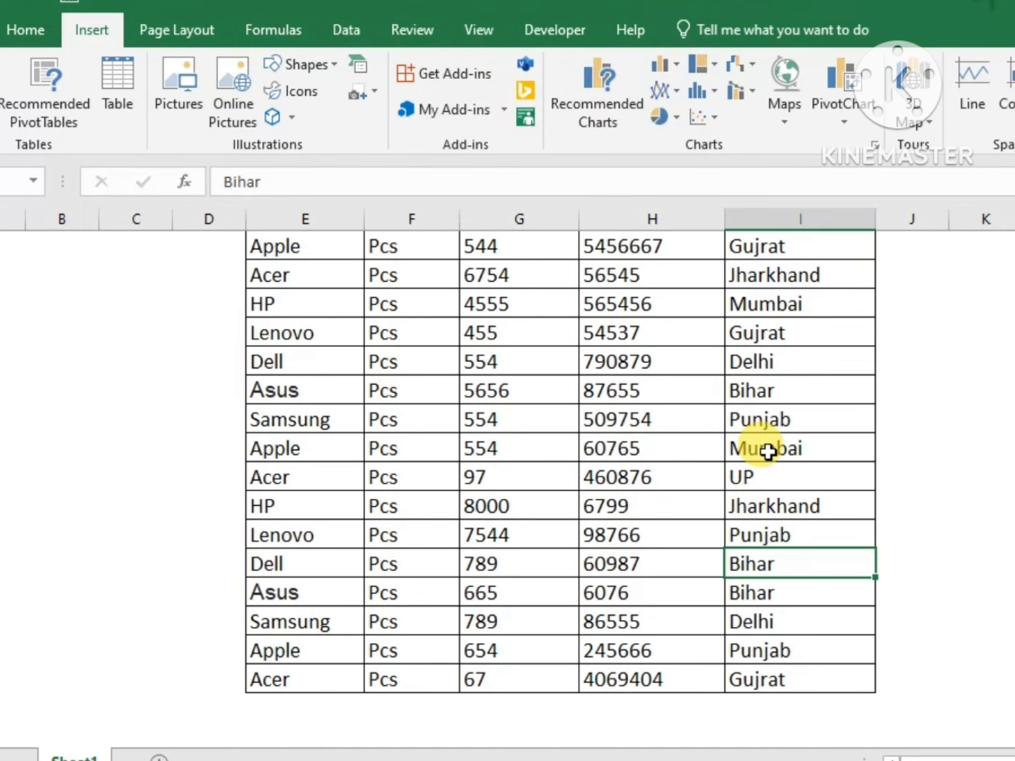
key(Up)
key(Up)
key(Up)
key(Up)
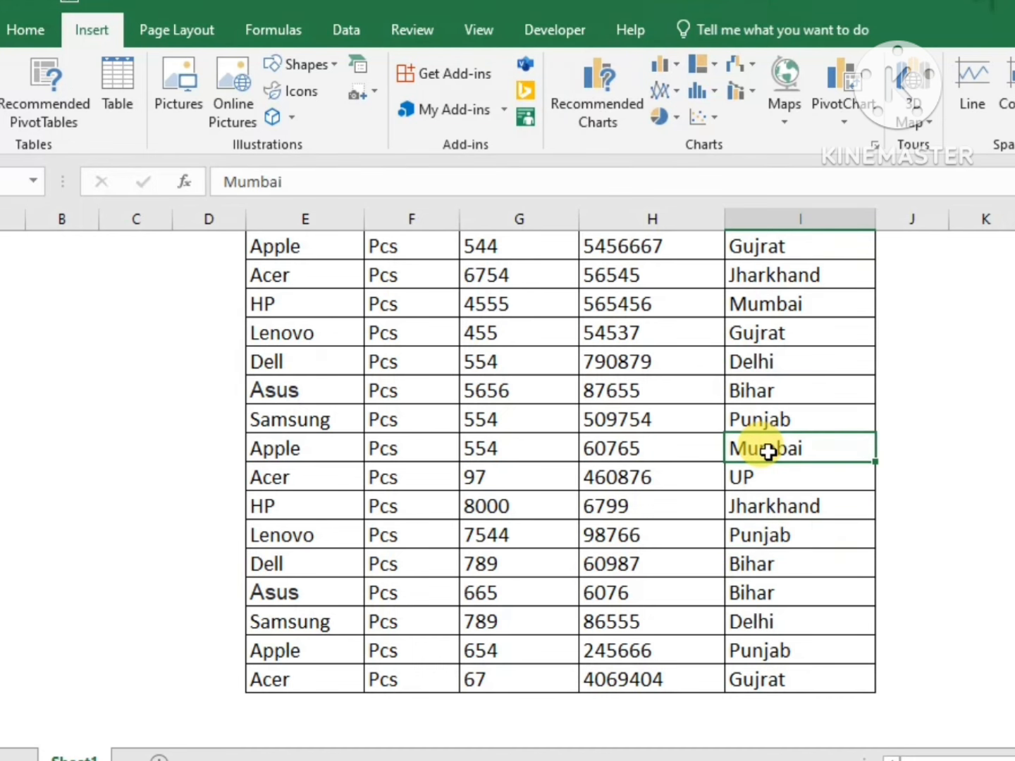
key(Up)
key(Up)
key(Up)
key(Up)
key(Up)
key(Up)
key(Up)
key(Up)
key(Up)
key(Up)
key(Up)
key(Up)
key(Up)
key(Up)
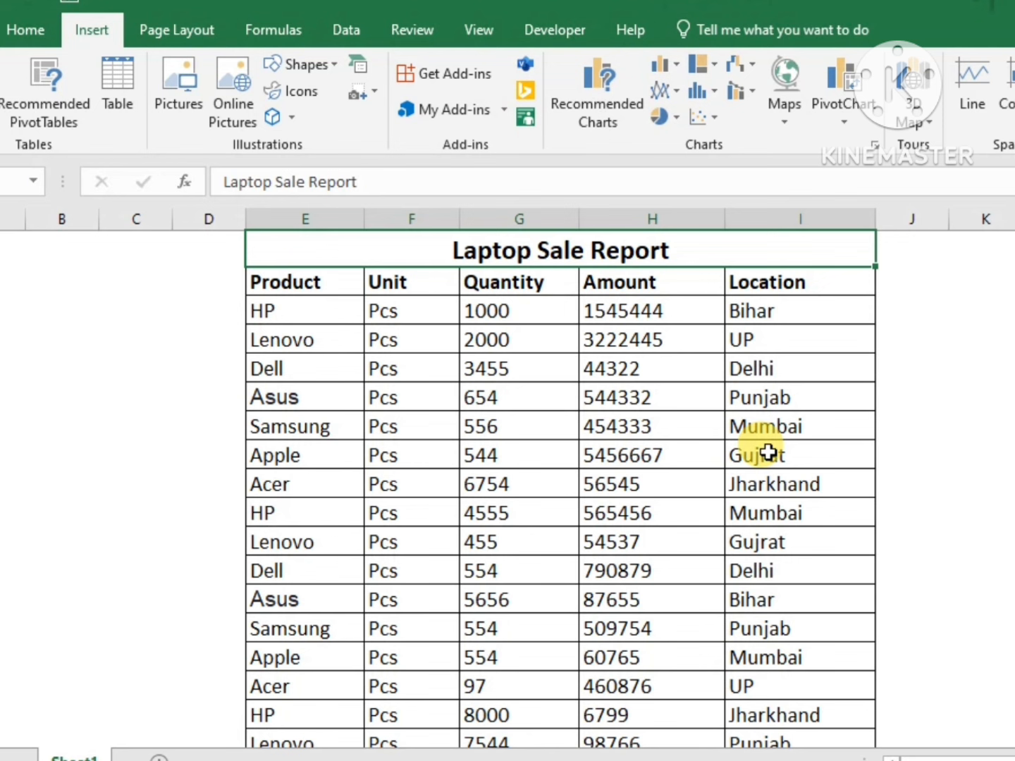
key(Down)
key(Down)
key(Down)
key(Down)
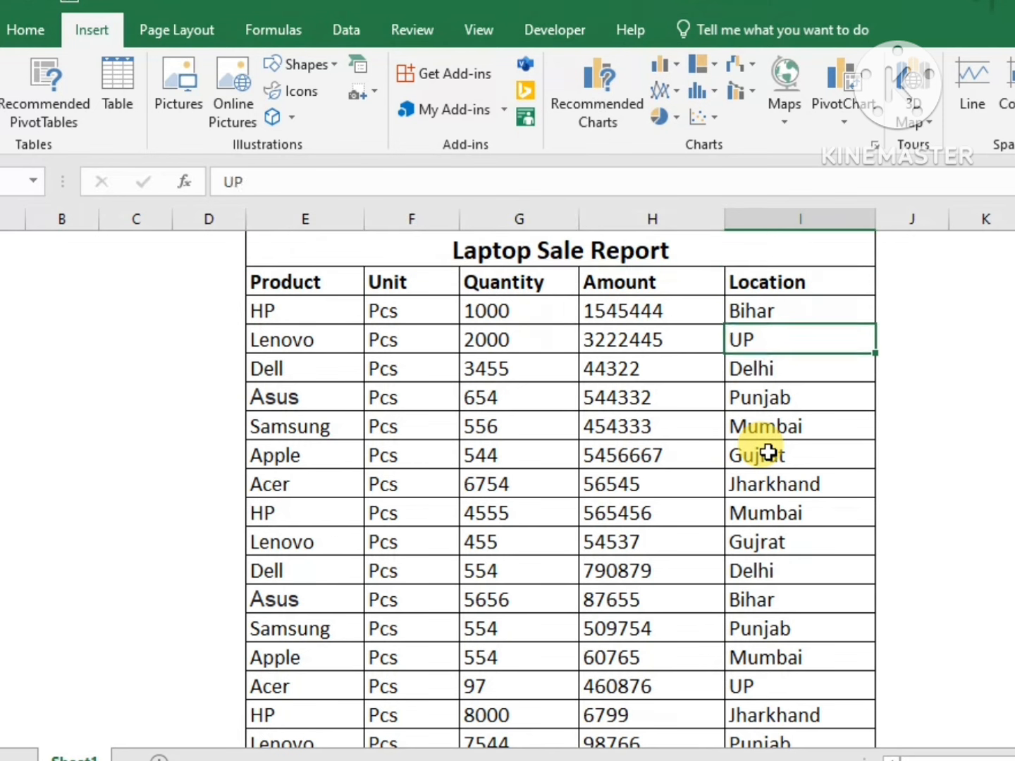
click(752, 462)
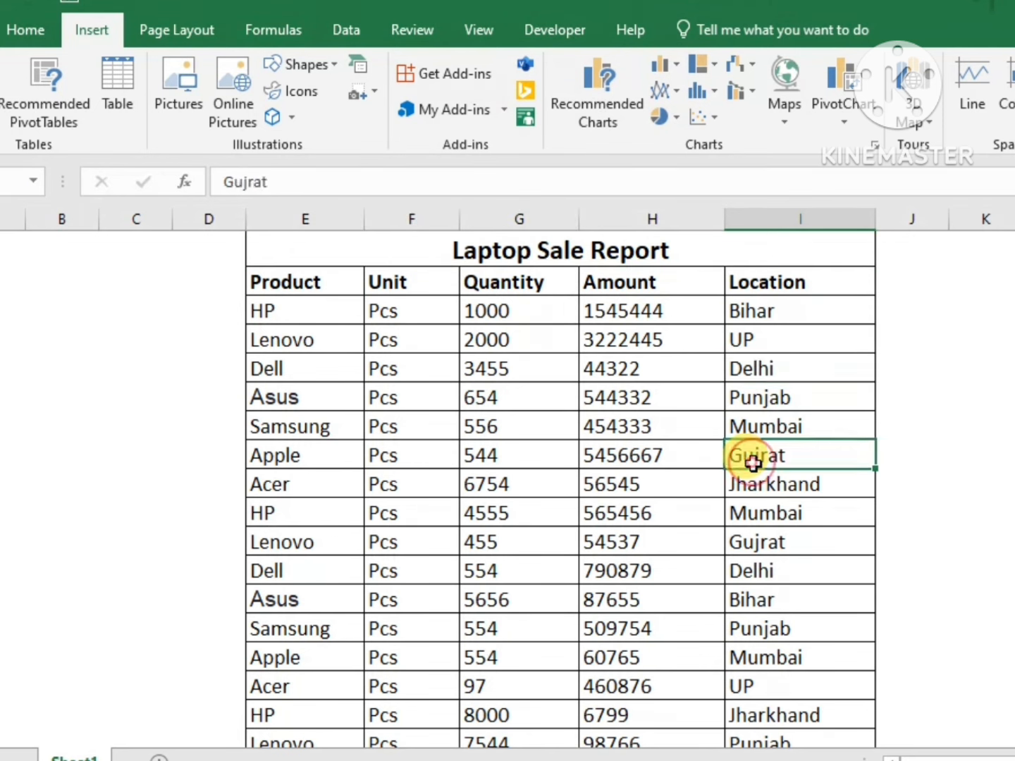
Examine the first HP record and the Product, Quantity and Amount entries of the first seven records.
click(276, 307)
click(10, 310)
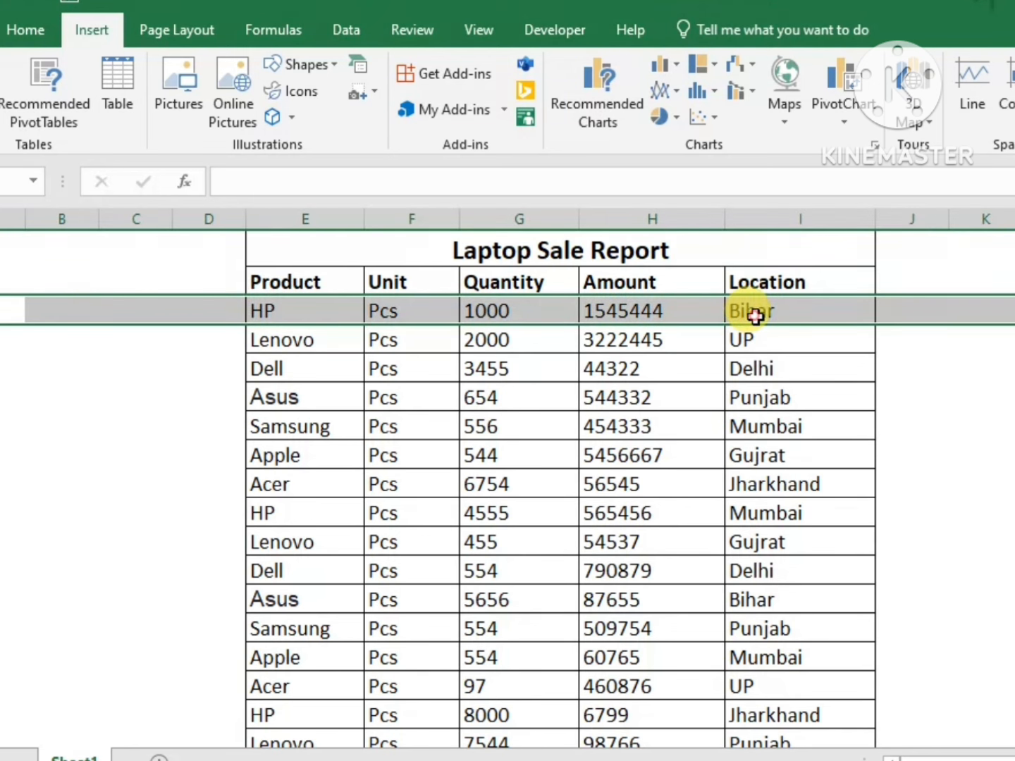
click(755, 316)
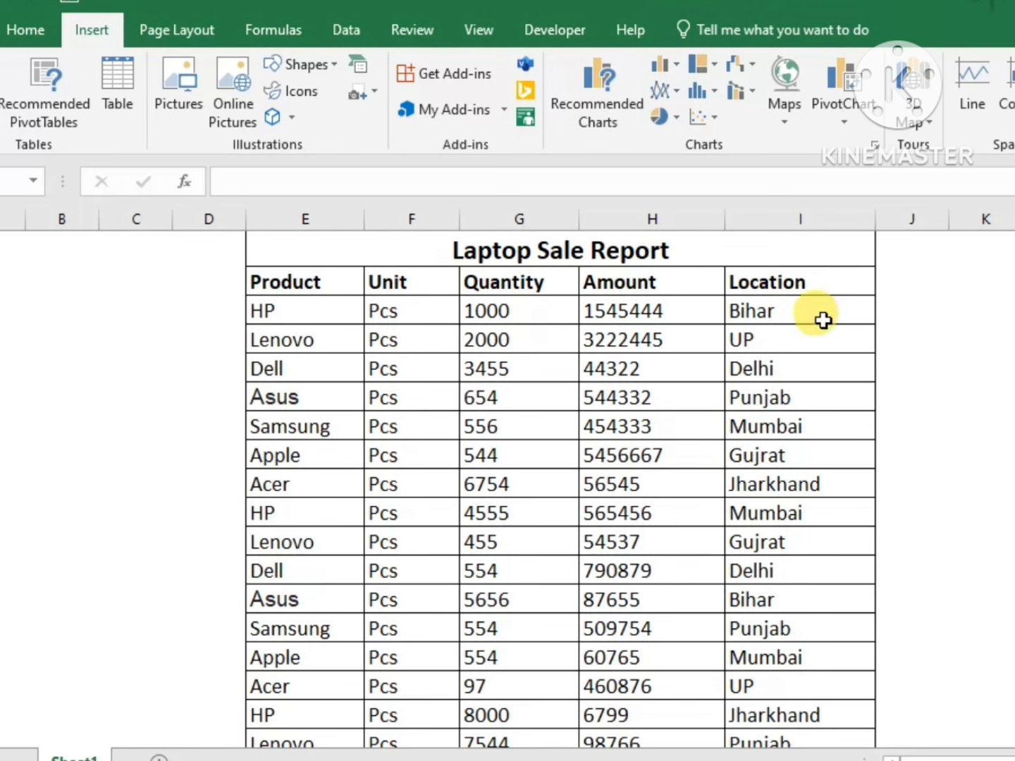
click(796, 311)
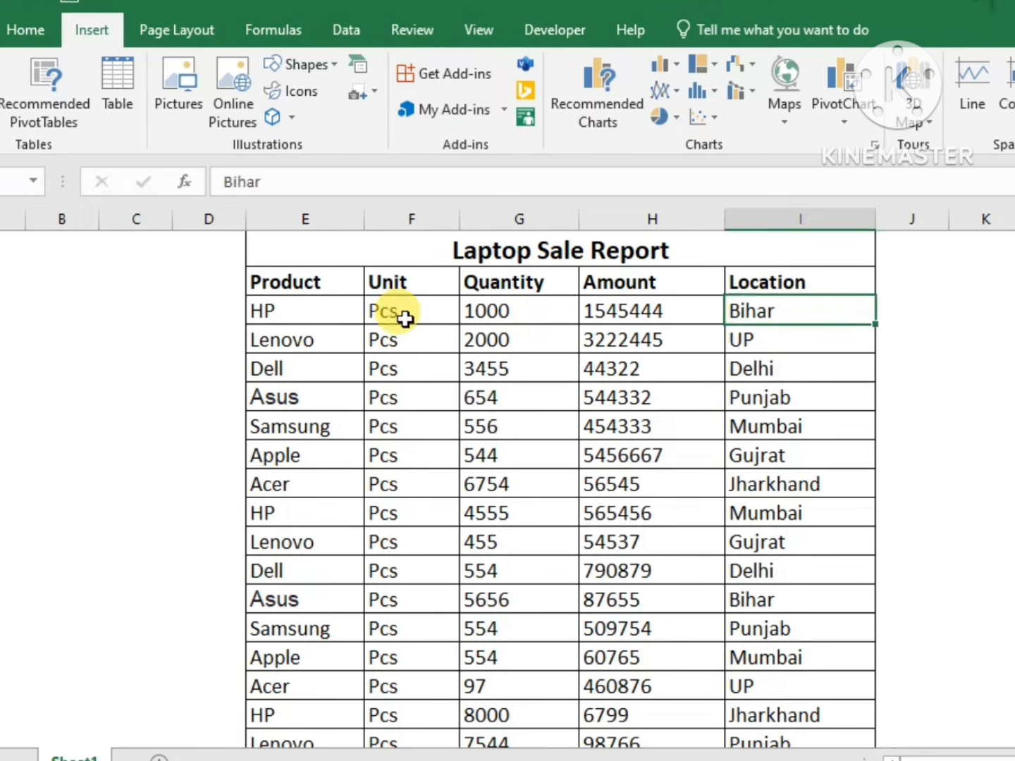
click(291, 306)
drag(287, 331, 272, 483)
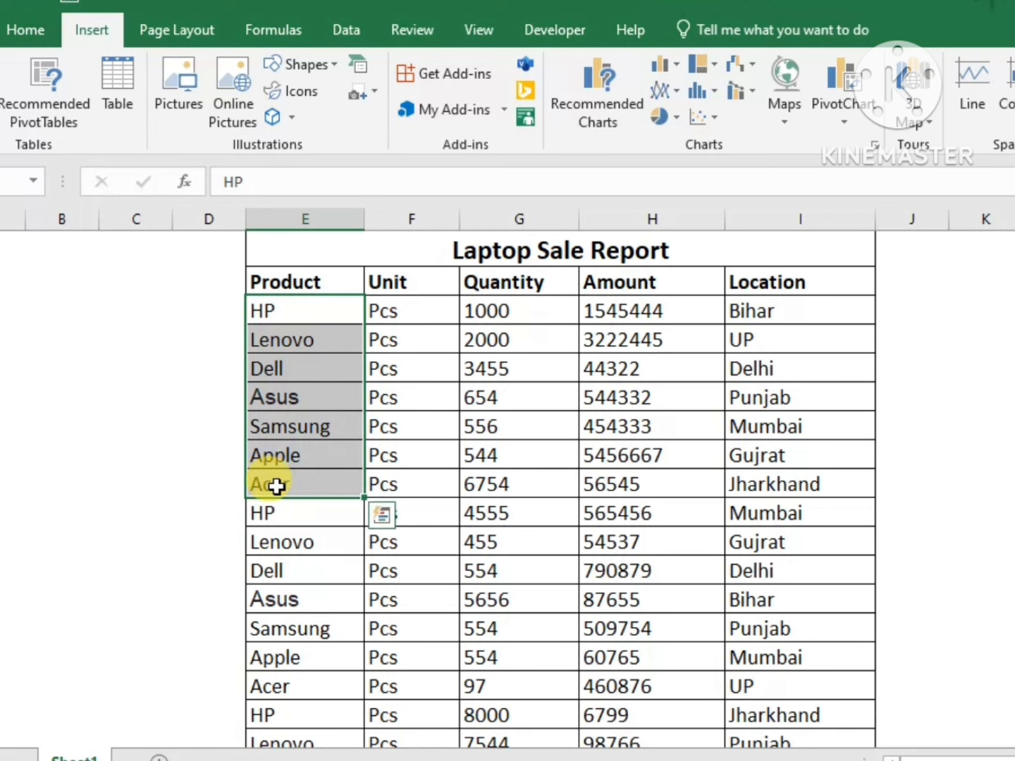
click(743, 341)
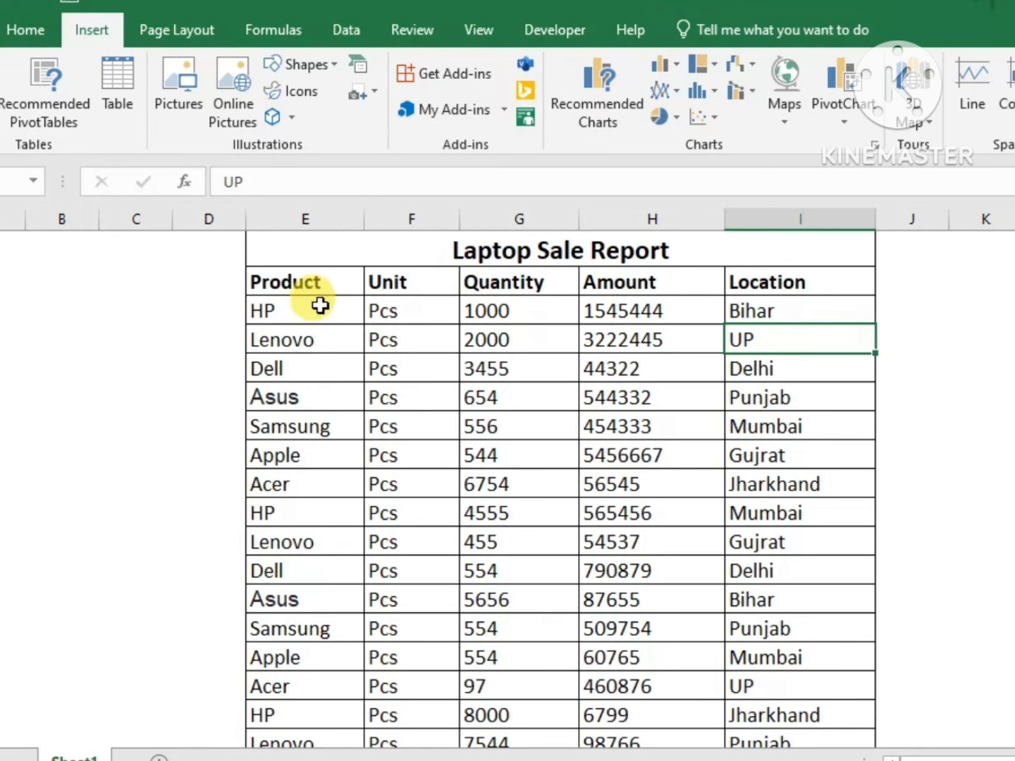
drag(311, 313, 307, 476)
drag(522, 311, 515, 480)
drag(665, 310, 624, 478)
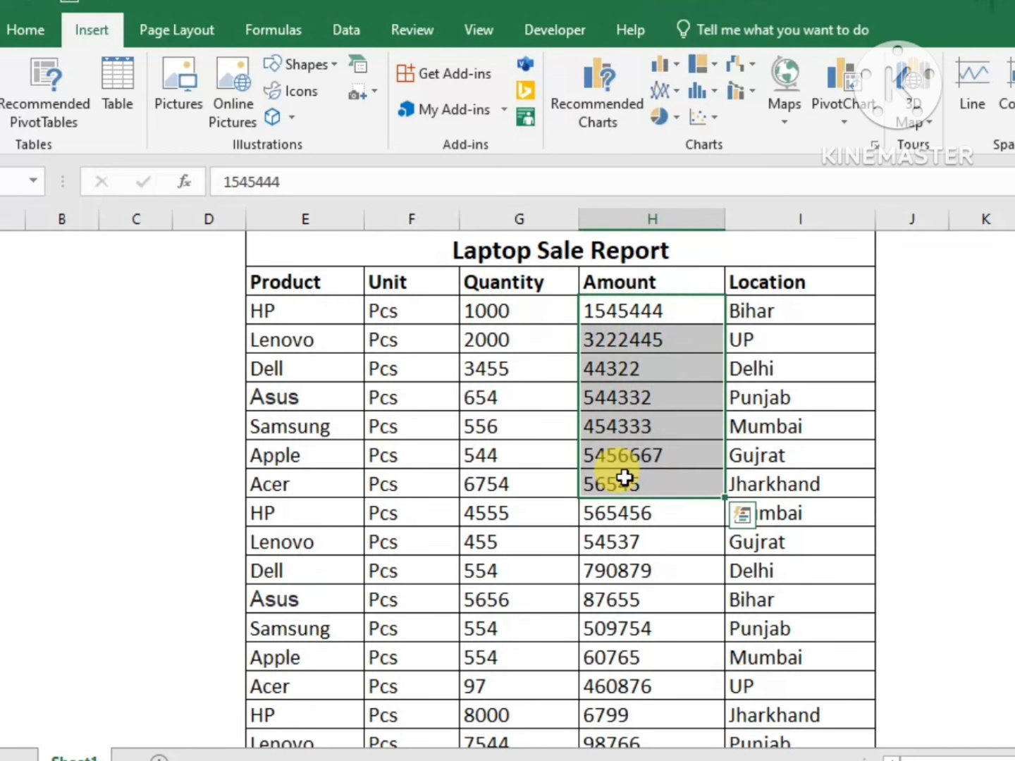
Examine the repeated brand names in the Product column and compare them with the Location entries of the same rows.
click(292, 323)
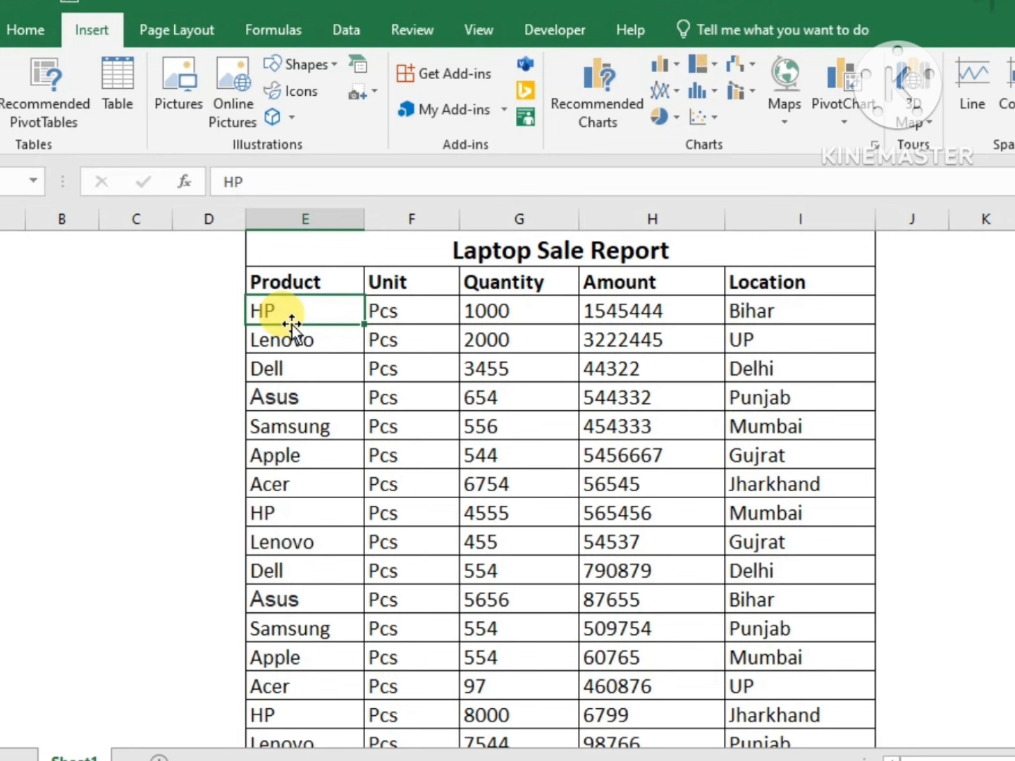
key(Down)
key(Down)
key(Down)
key(Down)
key(Down)
key(Down)
key(Down)
key(Down)
key(Down)
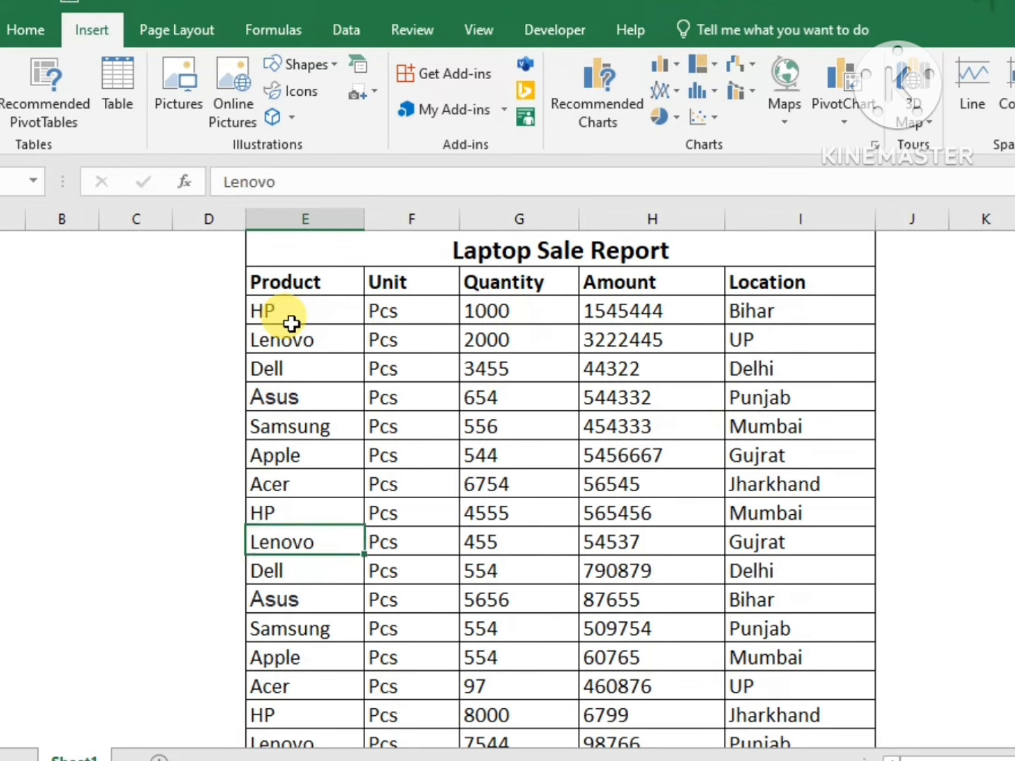
key(Down)
key(Down)
key(Down)
key(Down)
key(Up)
key(Up)
key(Up)
key(Up)
key(Up)
key(Up)
key(Up)
key(Up)
key(Up)
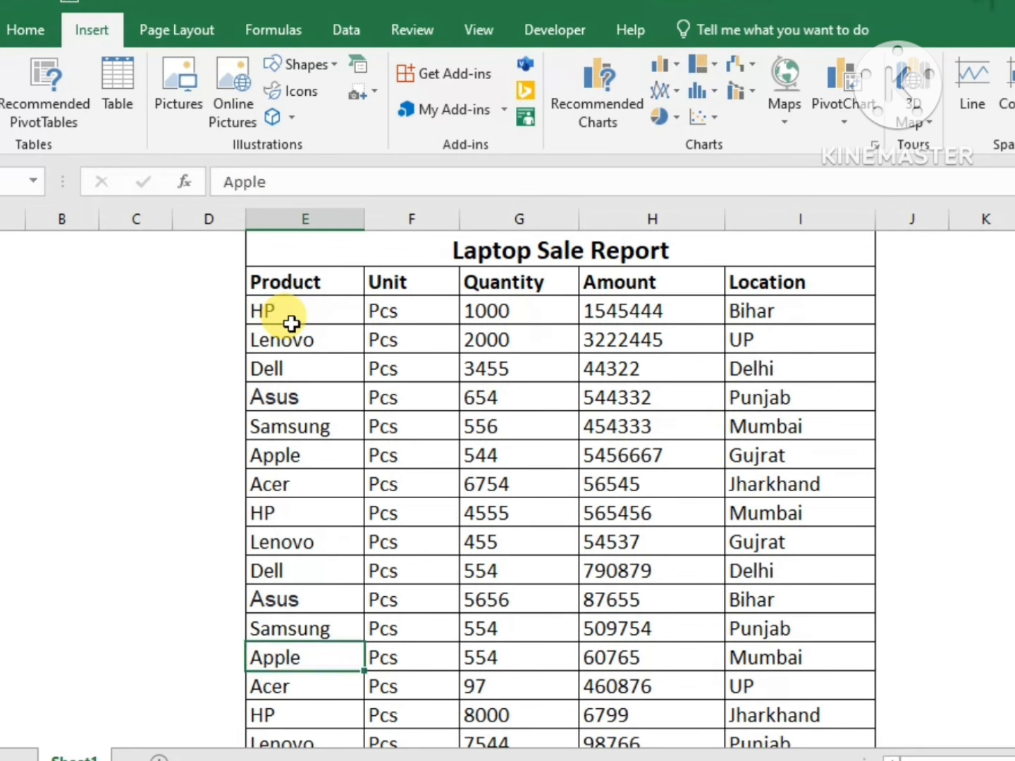
key(Down)
key(Down)
key(Down)
key(Down)
key(Down)
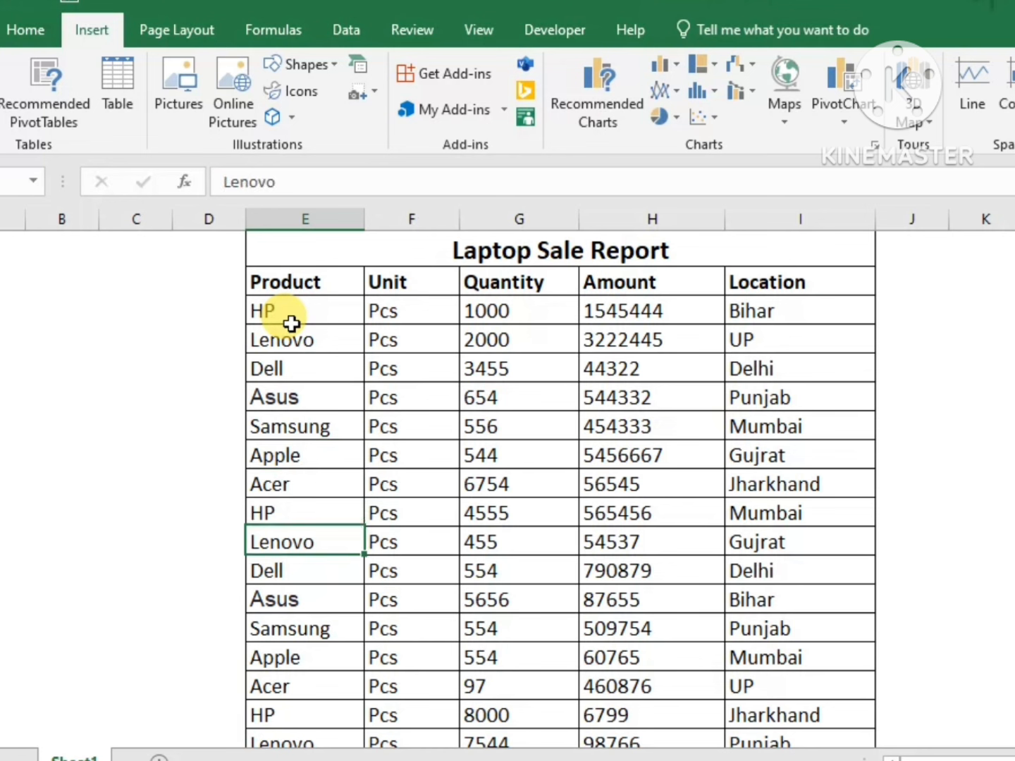
key(Right)
key(Right)
key(Right)
key(Right)
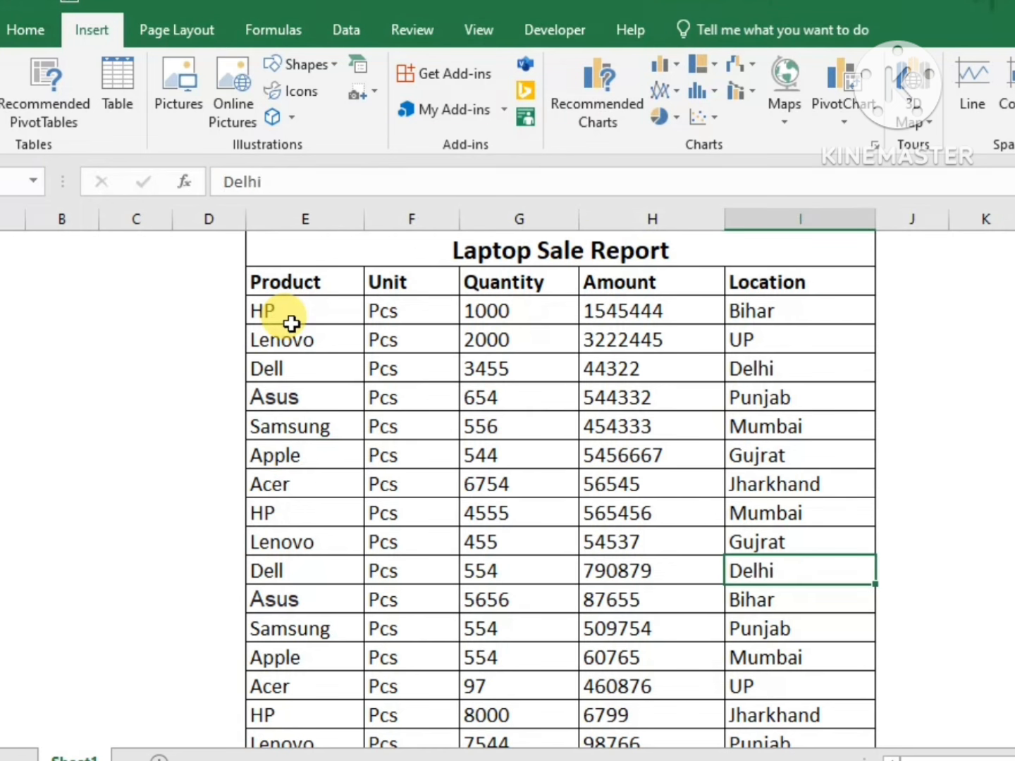
key(Up)
key(Up)
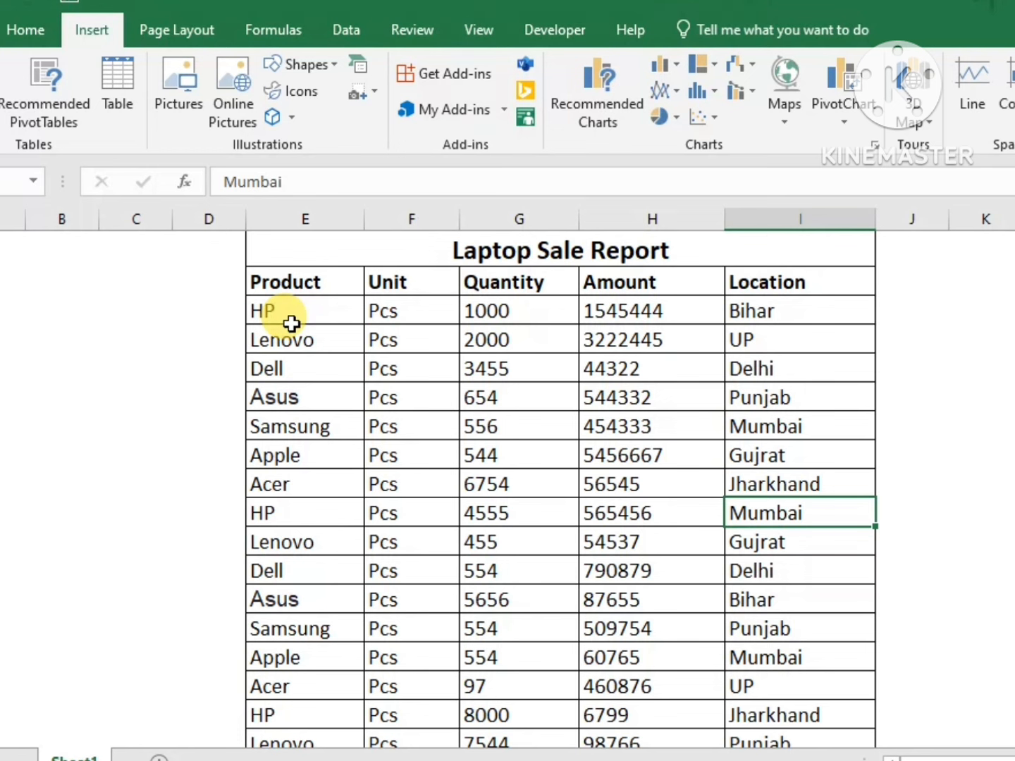
Select the report's whole data range from the Product heading in E2 through the last record in the Location column, excluding the title.
click(276, 278)
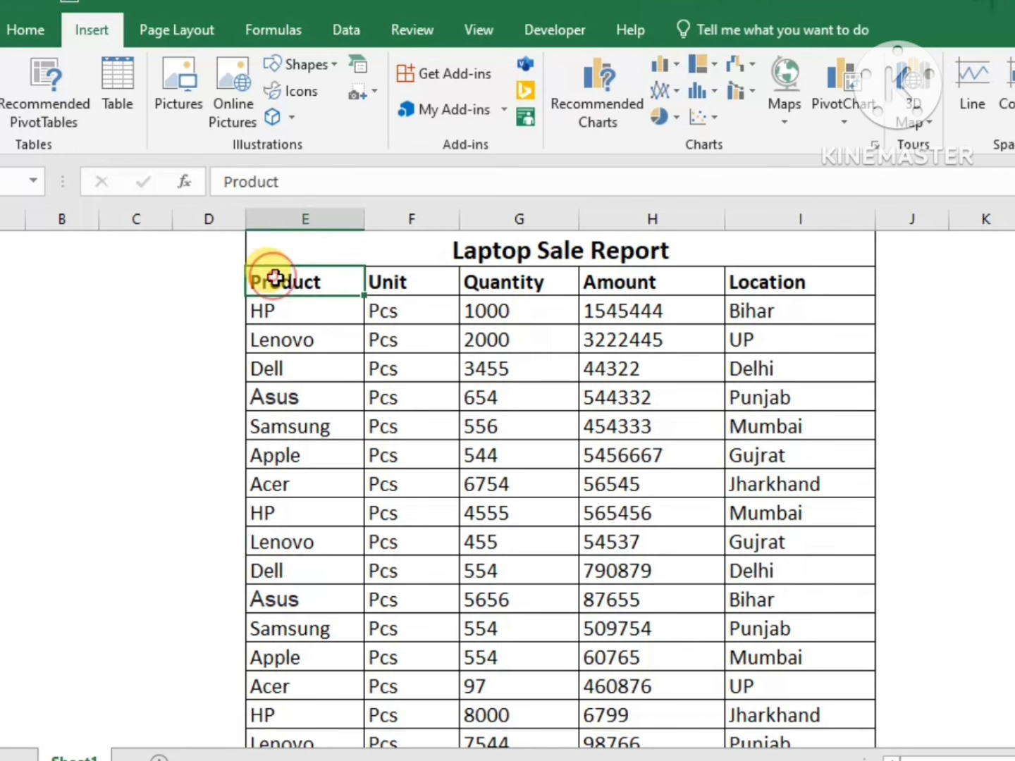
drag(276, 277, 780, 559)
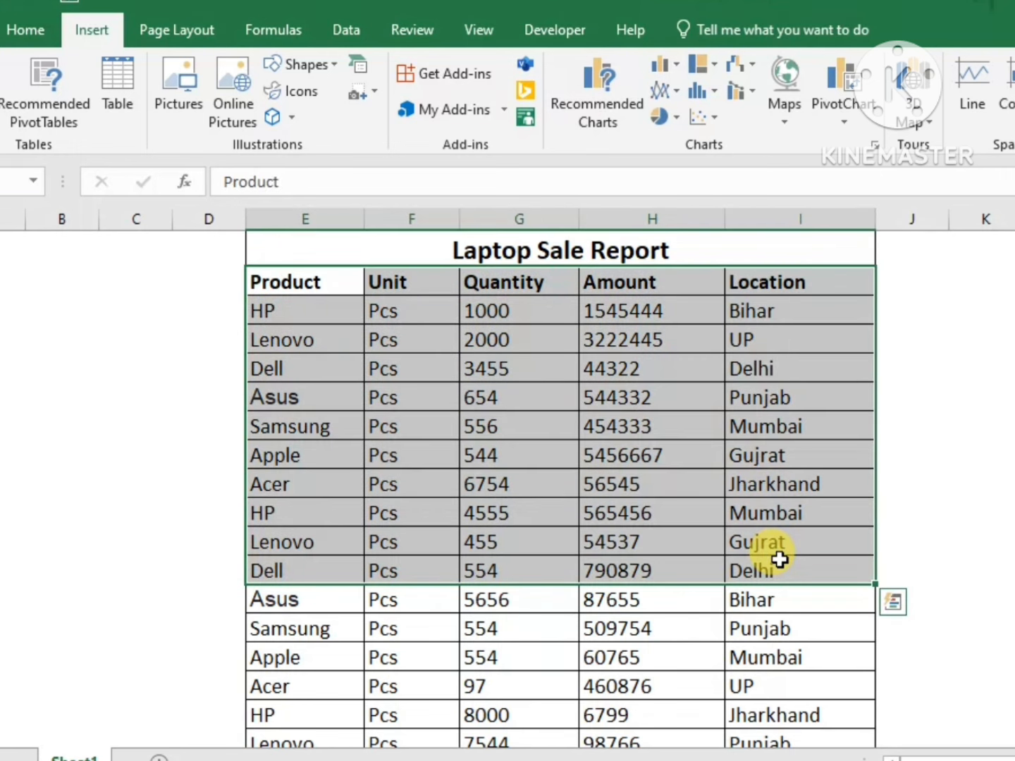
key(ctrl+shift+Down)
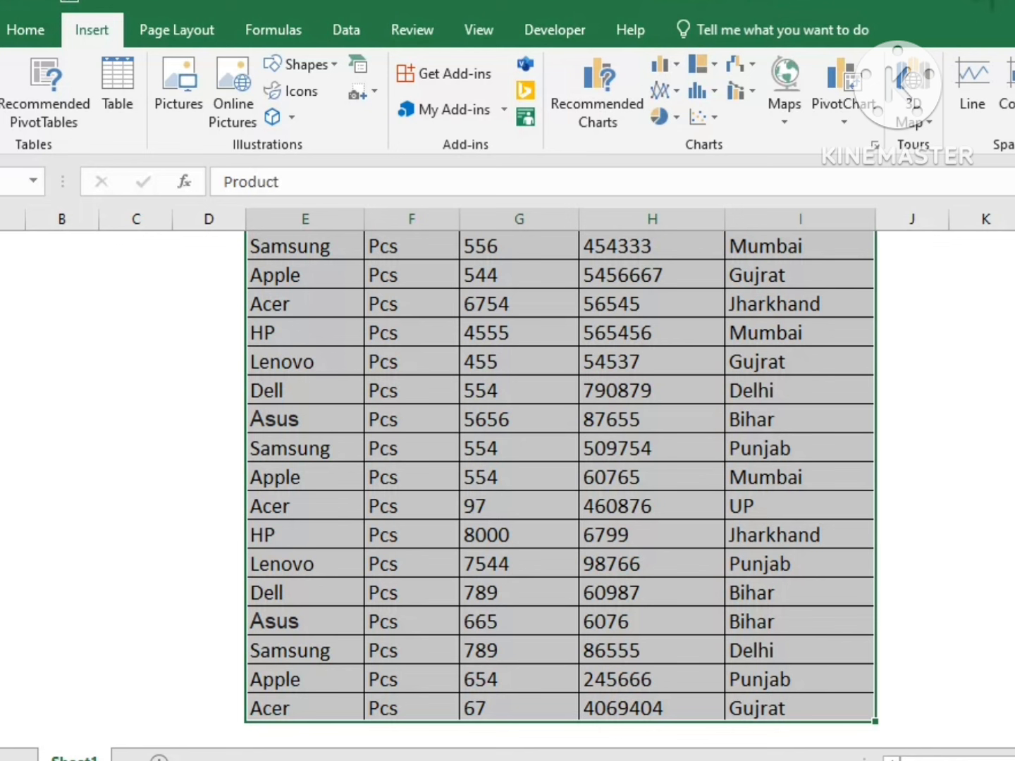
scroll(561, 484, up, 2)
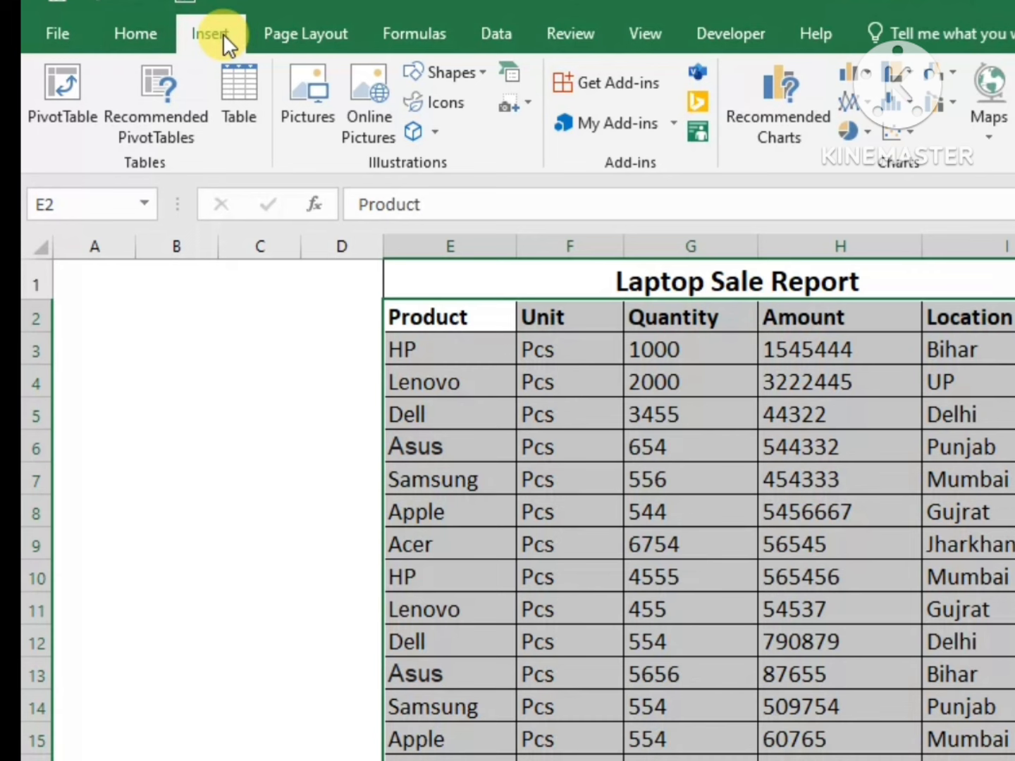
Create a PivotTable from the range Sheet1!$E$2:$I$23 and place it in a new worksheet.
click(48, 85)
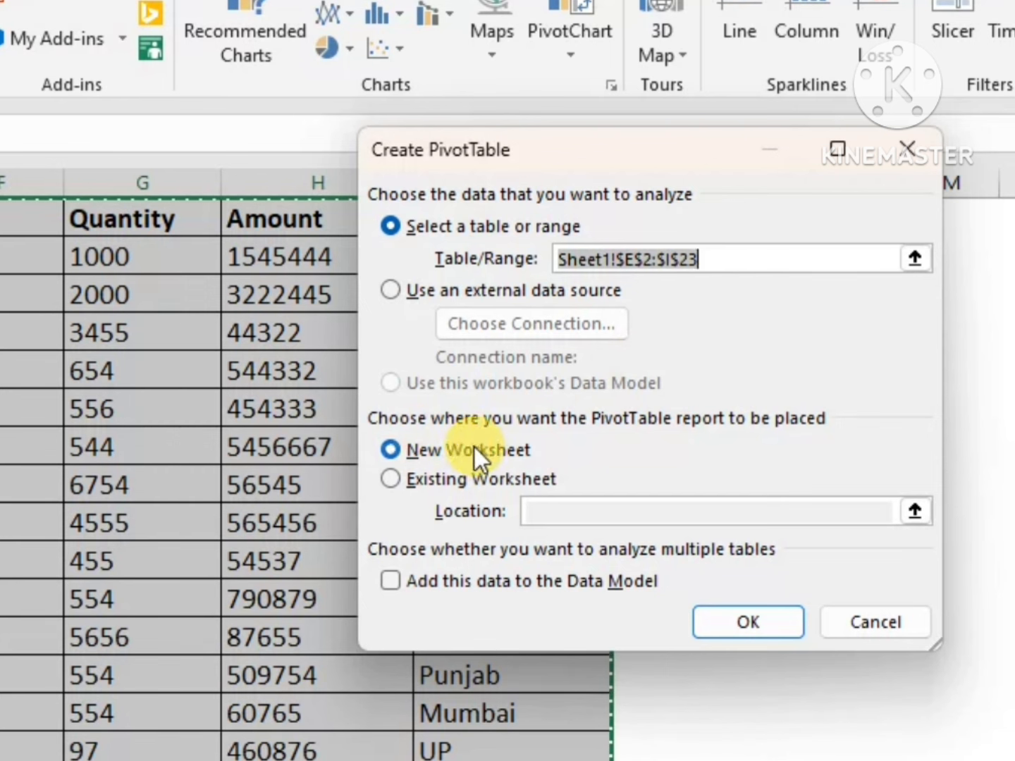
click(721, 262)
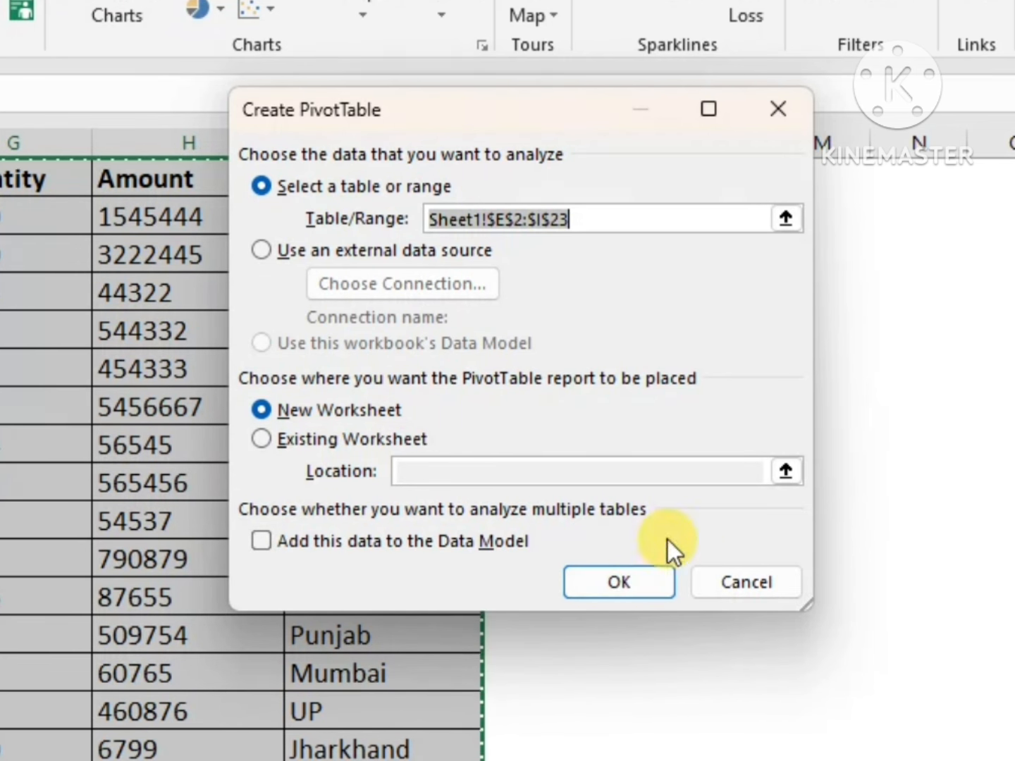
click(599, 580)
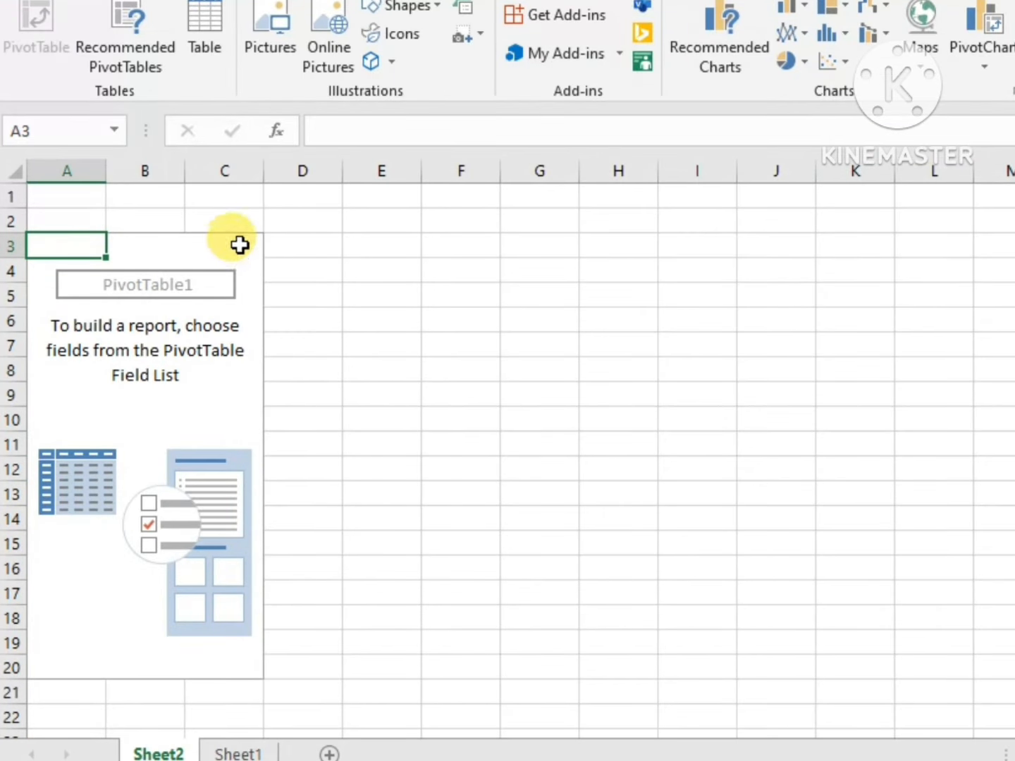
click(159, 240)
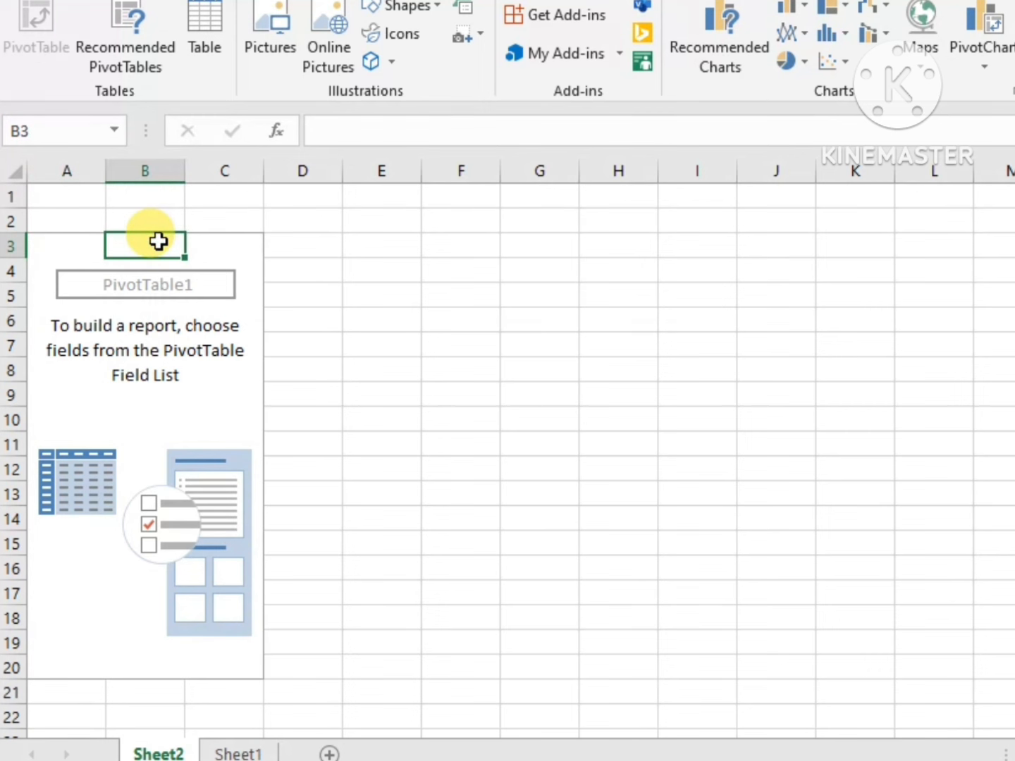
click(84, 246)
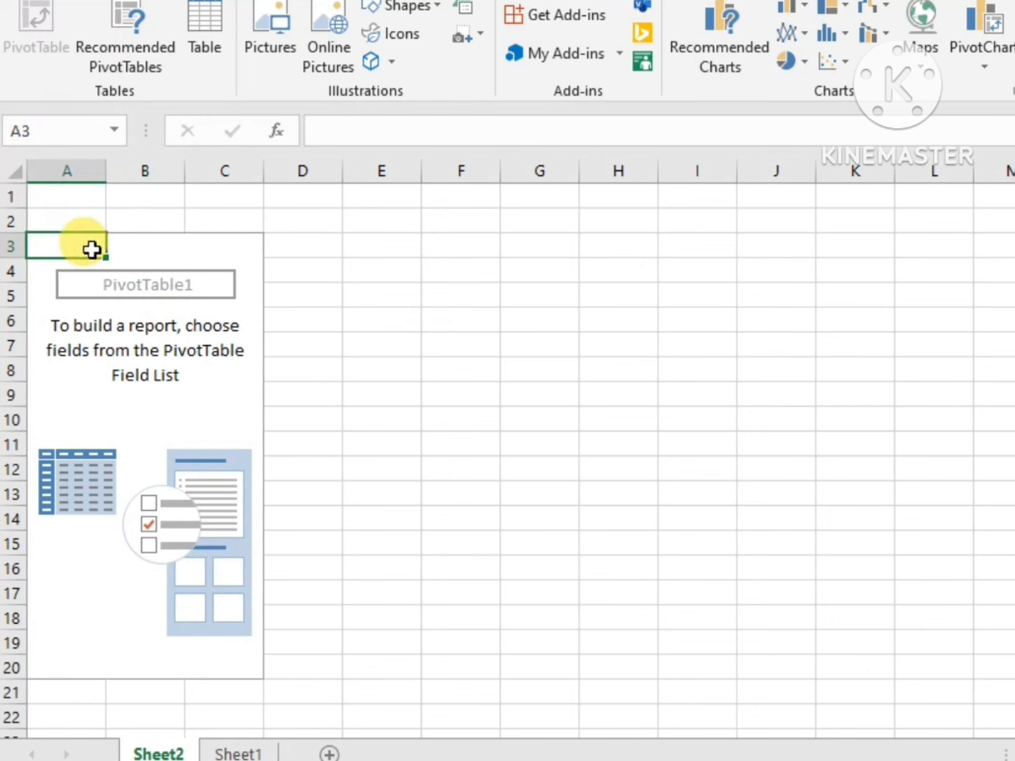
click(160, 275)
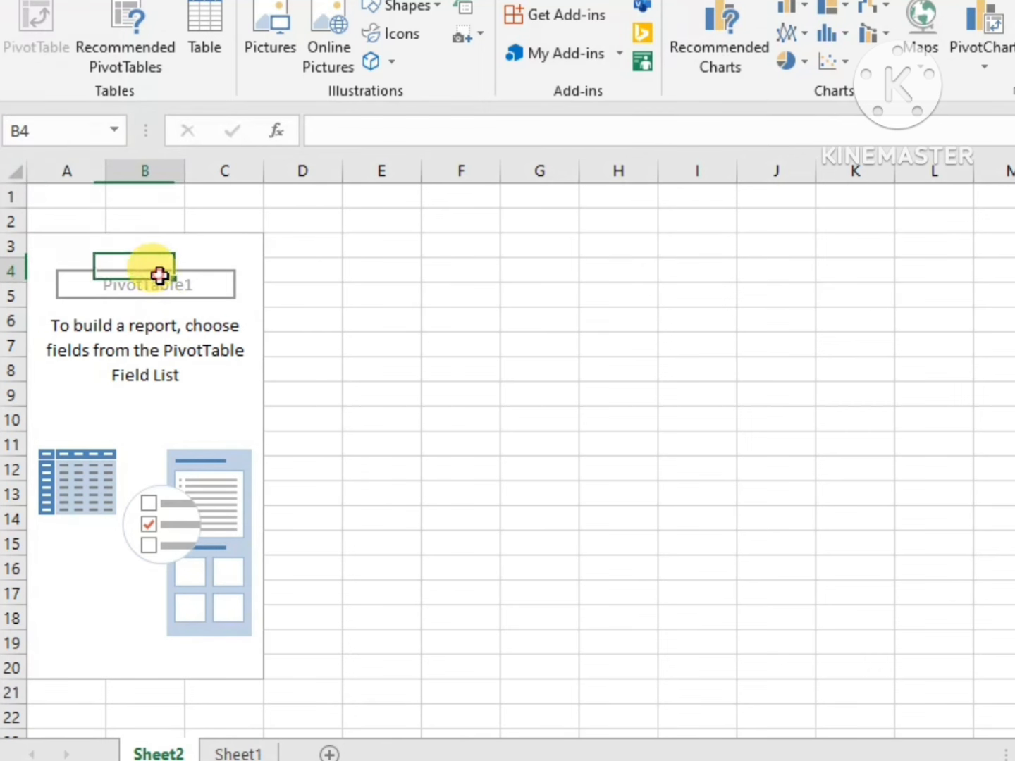
click(67, 291)
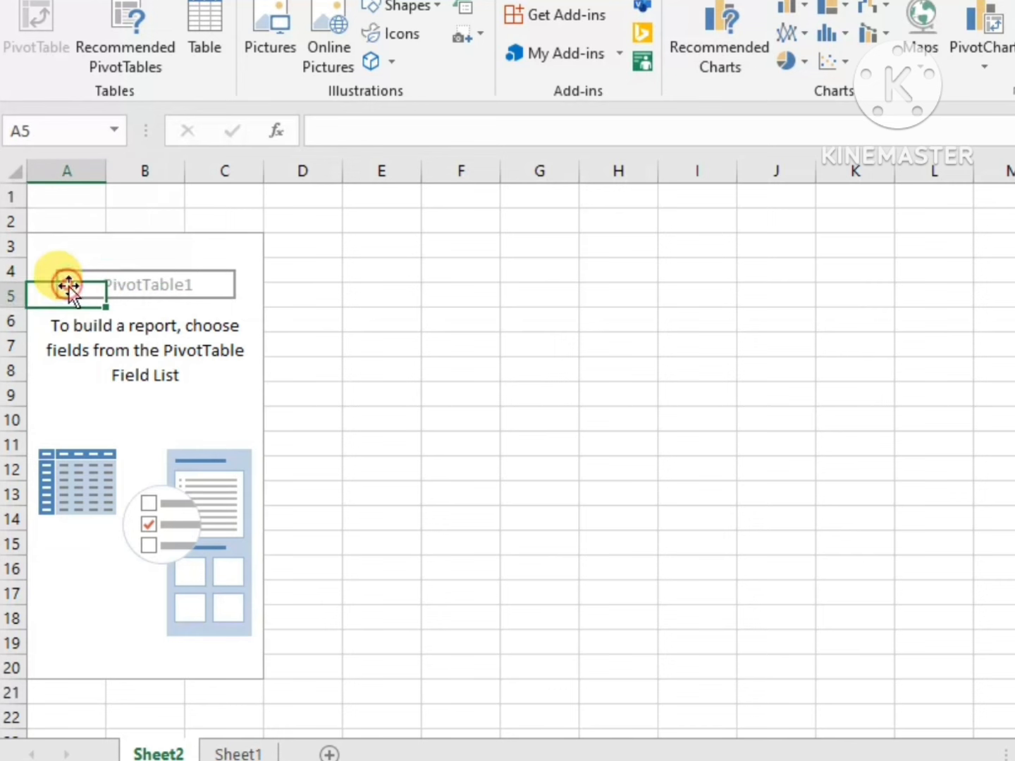
click(171, 262)
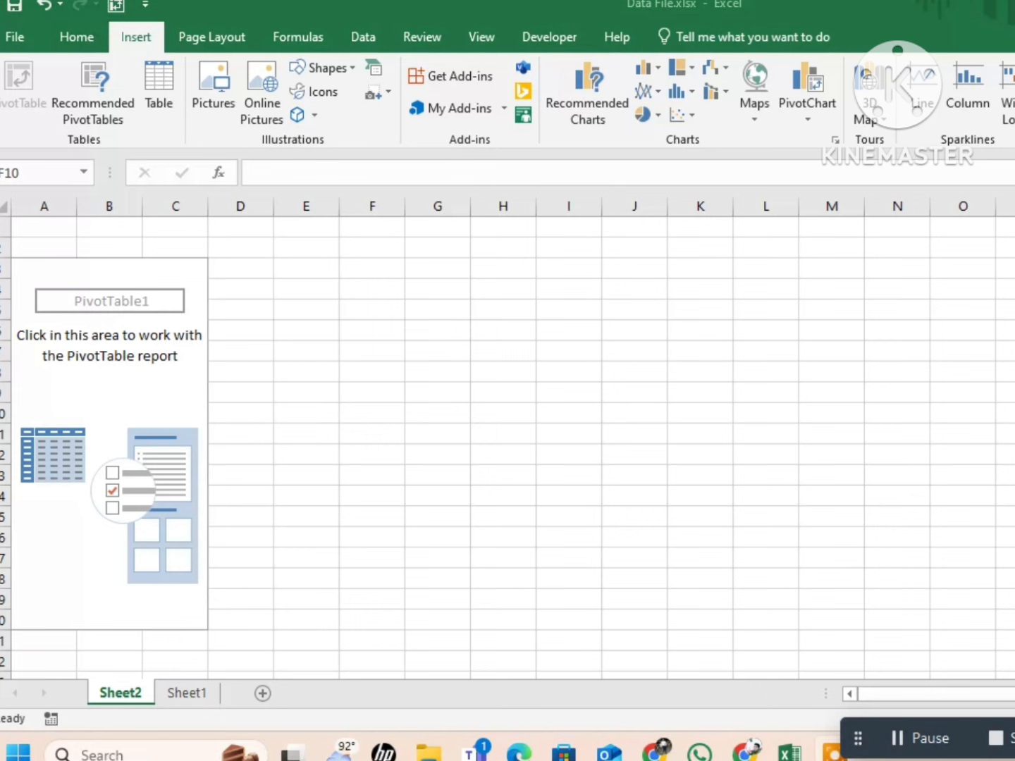
Show the field list of the empty PivotTable and add the Product field to its Rows area.
right_click(100, 391)
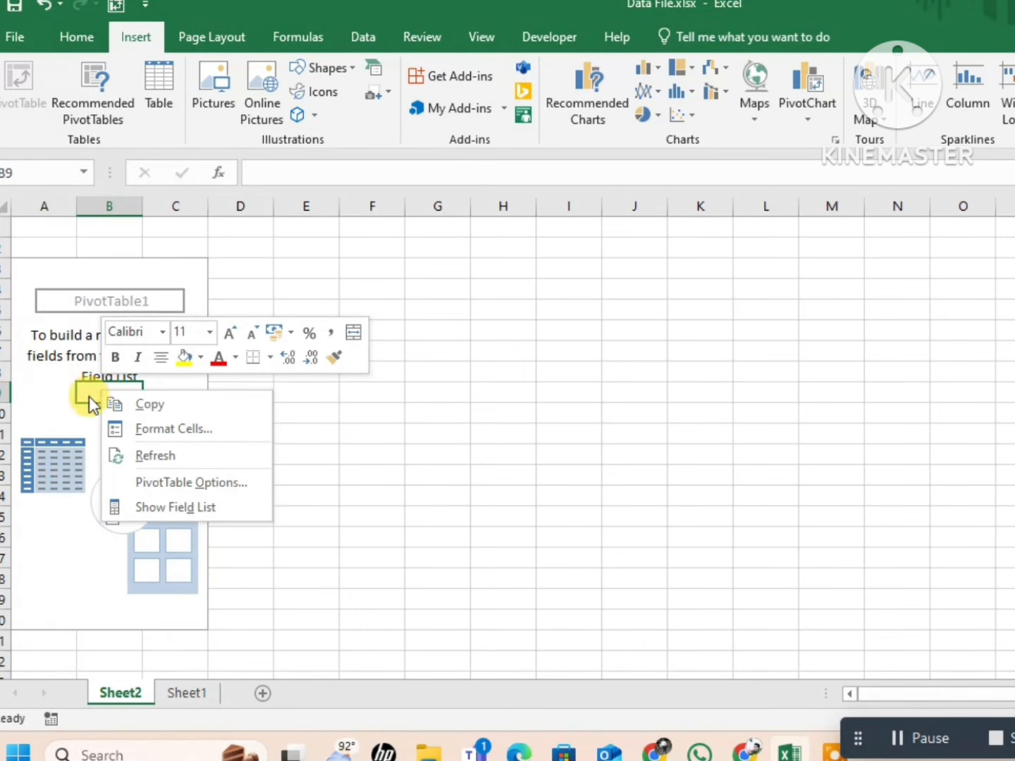
click(169, 504)
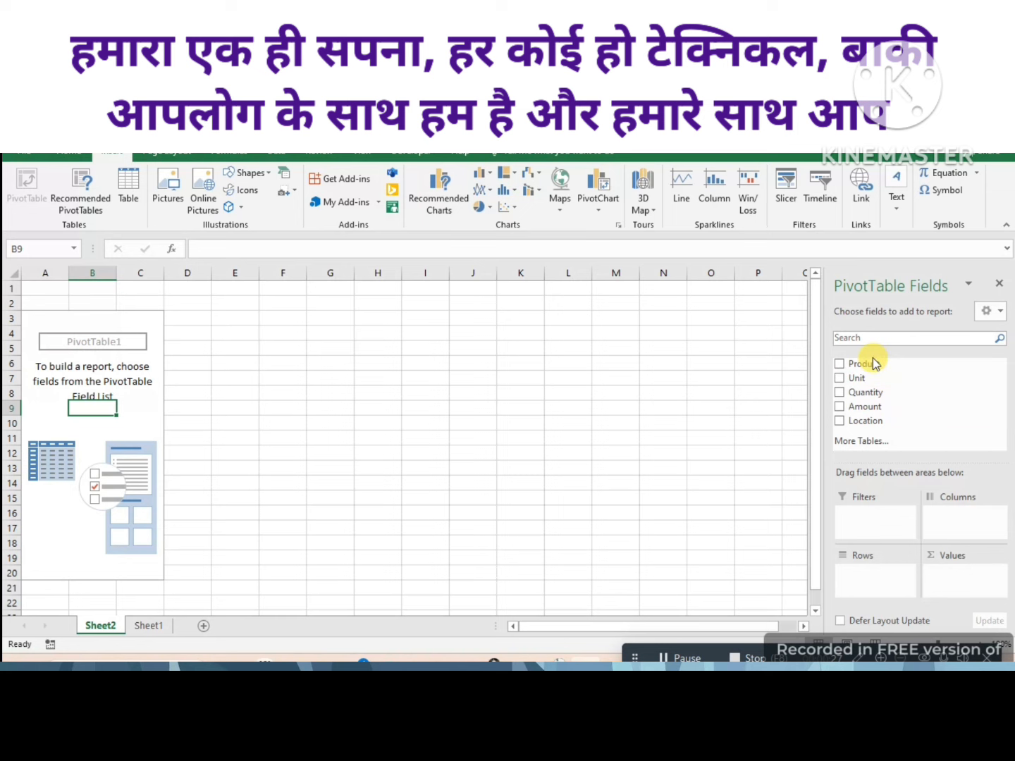
drag(866, 363, 871, 591)
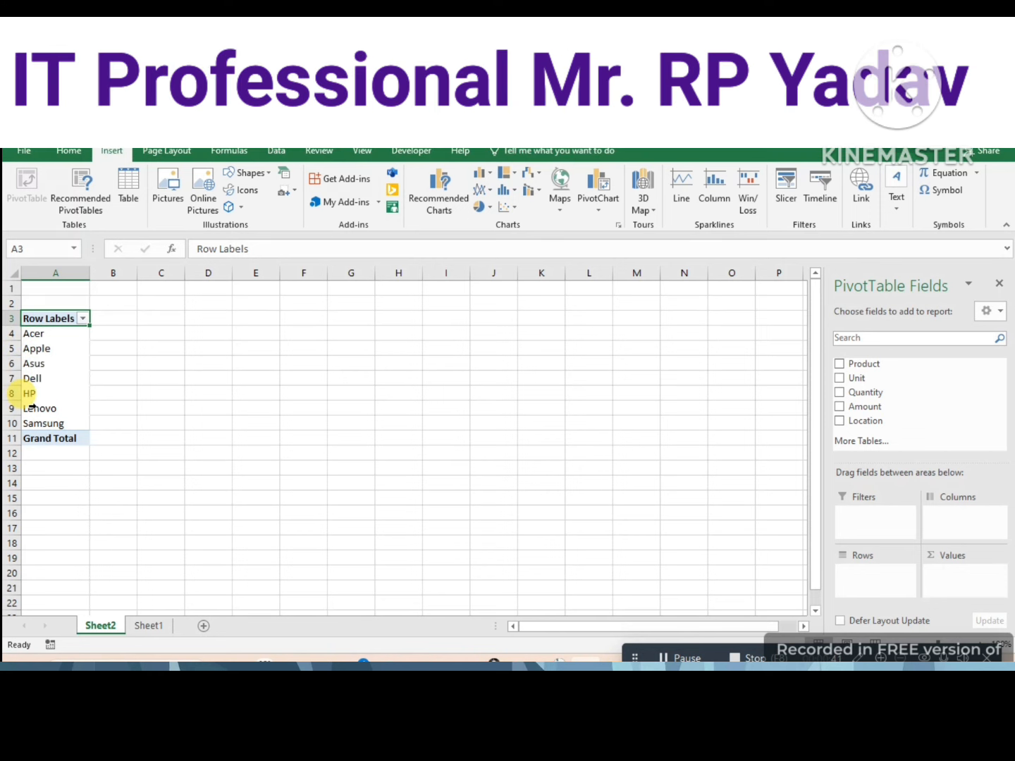
Review the source Product column on Sheet1 down past the last record and back up to the report title.
click(147, 630)
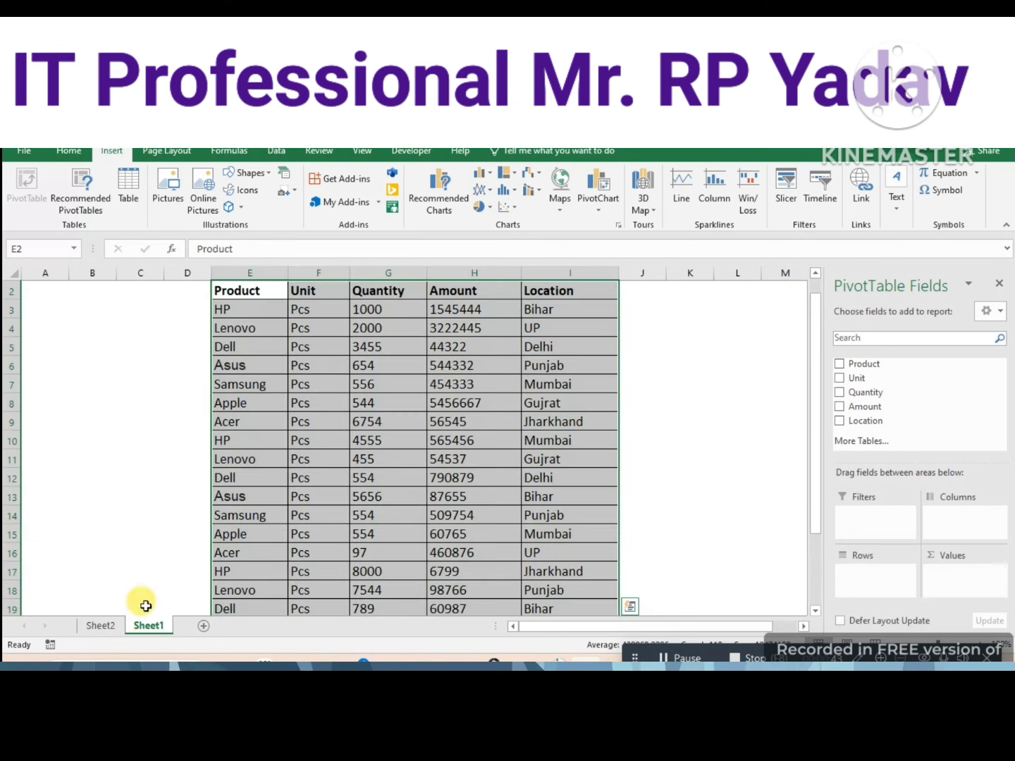
click(245, 320)
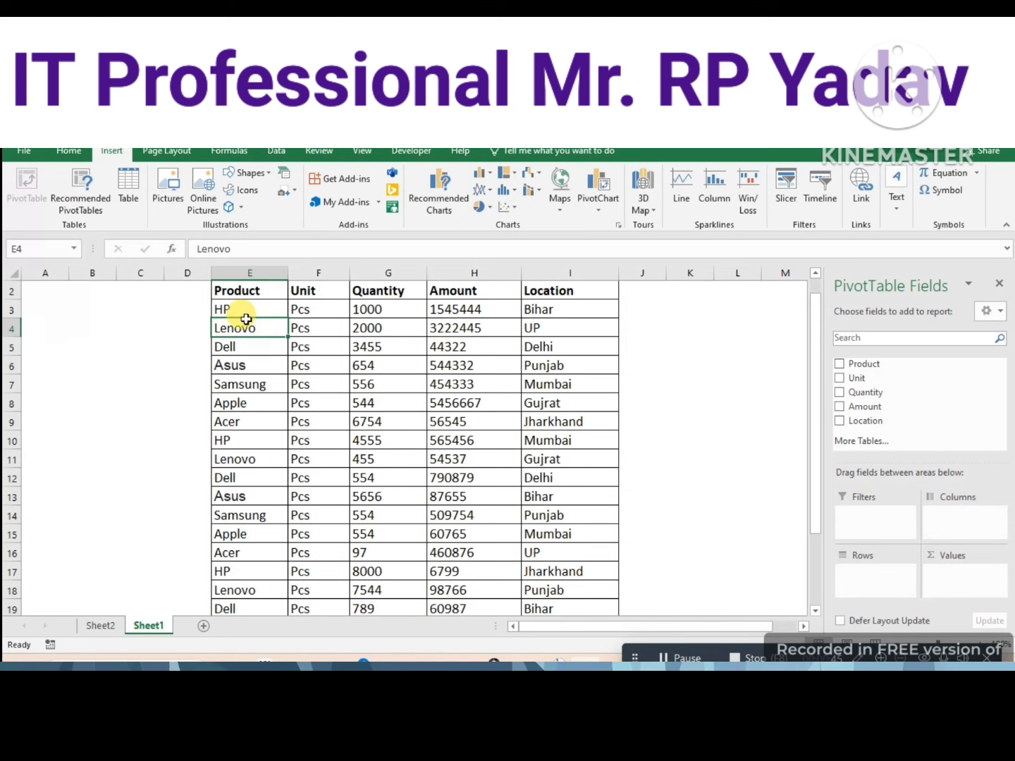
key(Down)
key(Down)
key(Down)
key(Down)
key(Down)
key(Down)
key(Down)
key(Down)
key(Down)
key(Down)
key(Down)
key(Down)
key(Down)
key(Down)
key(Down)
key(Down)
key(Down)
key(Down)
key(Down)
key(Down)
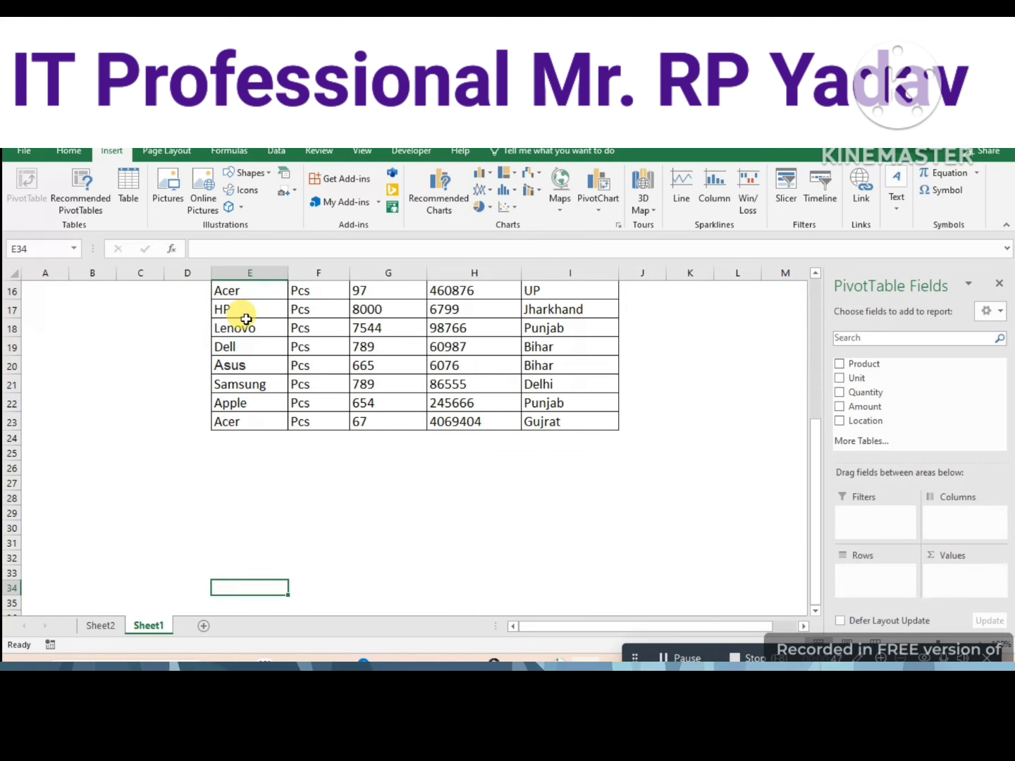
key(ctrl+Up)
key(ctrl+Up)
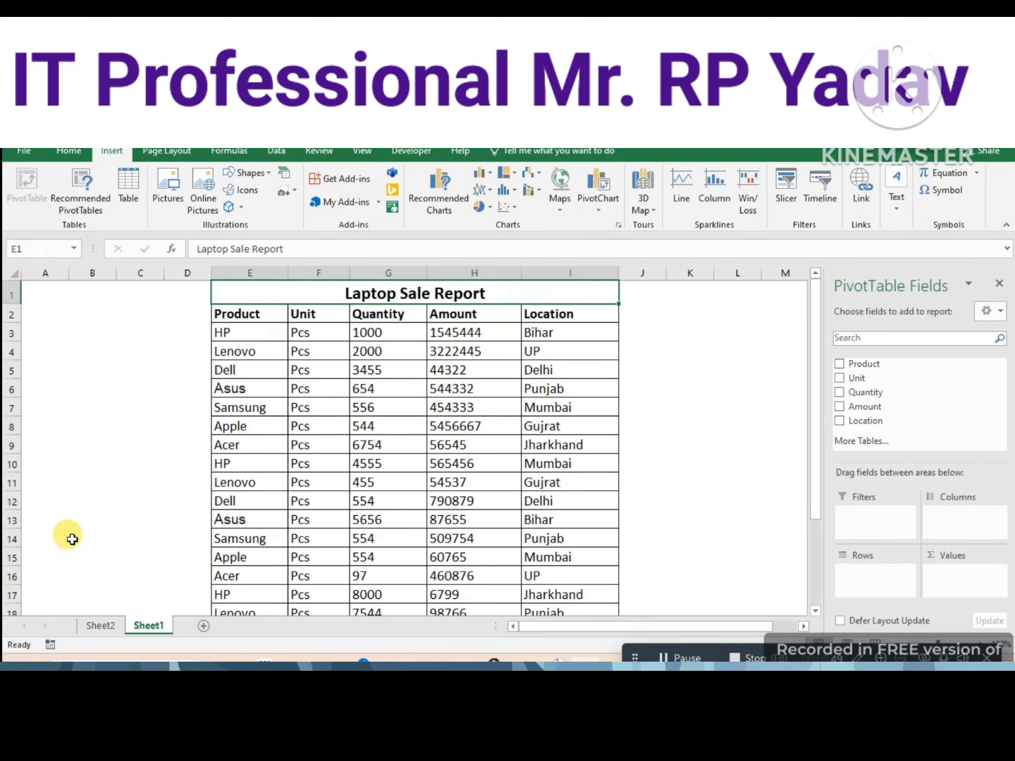
Return to Sheet2 and add Quantity and Amount to the PivotTable's Values area, with Amount placed before Quantity.
click(101, 626)
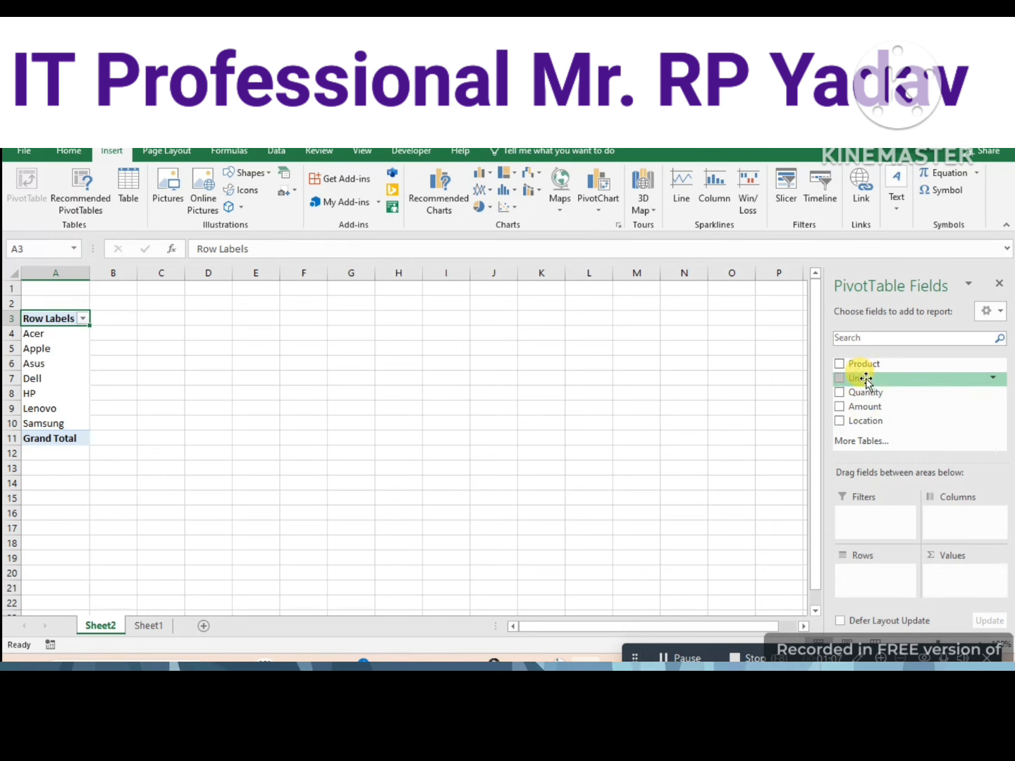
drag(863, 394, 957, 587)
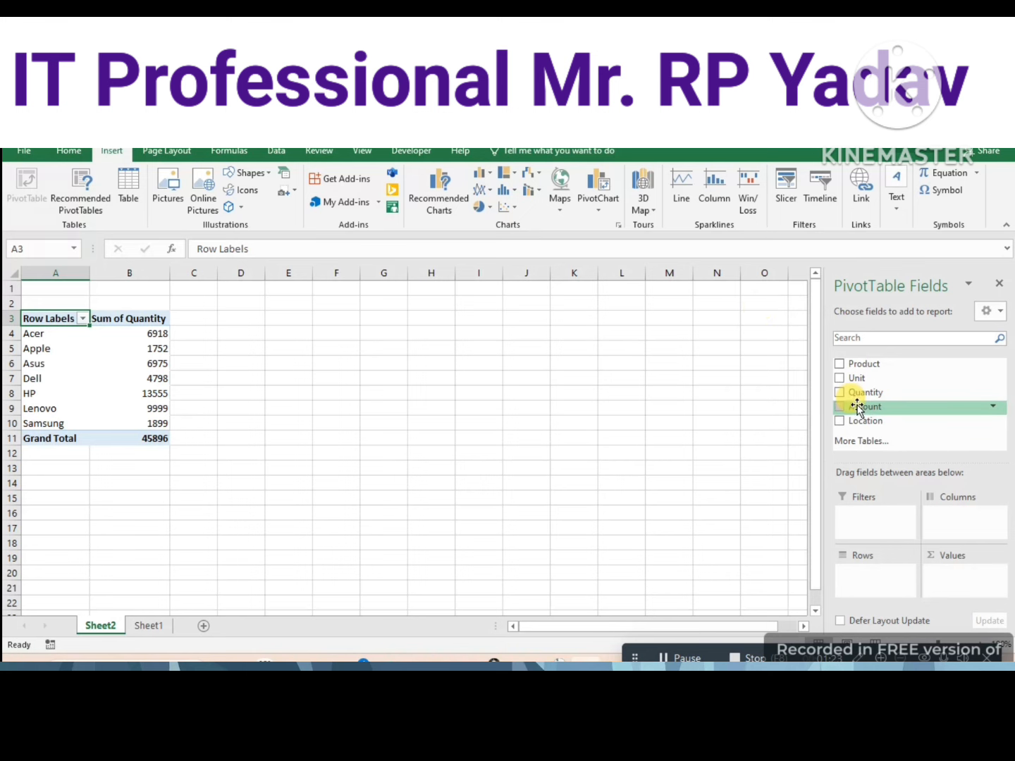
drag(859, 407, 951, 580)
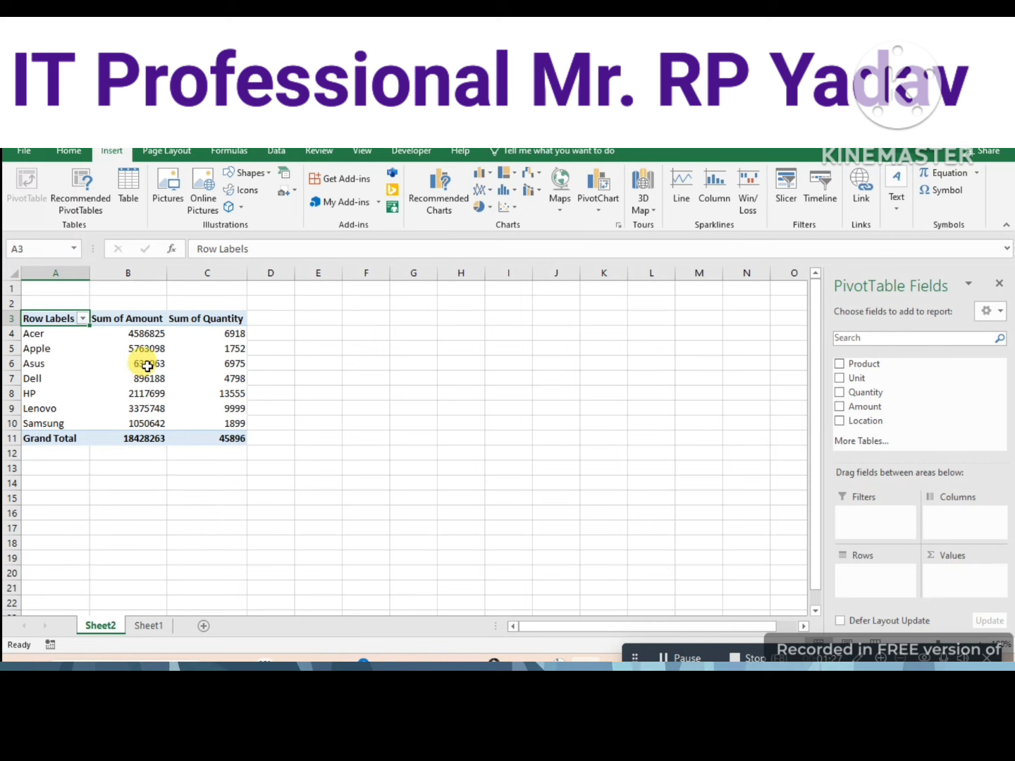
Check Acer's amount and quantity sums, and add the Location field to the PivotTable's Columns area.
mouse_move(145, 362)
mouse_move(143, 336)
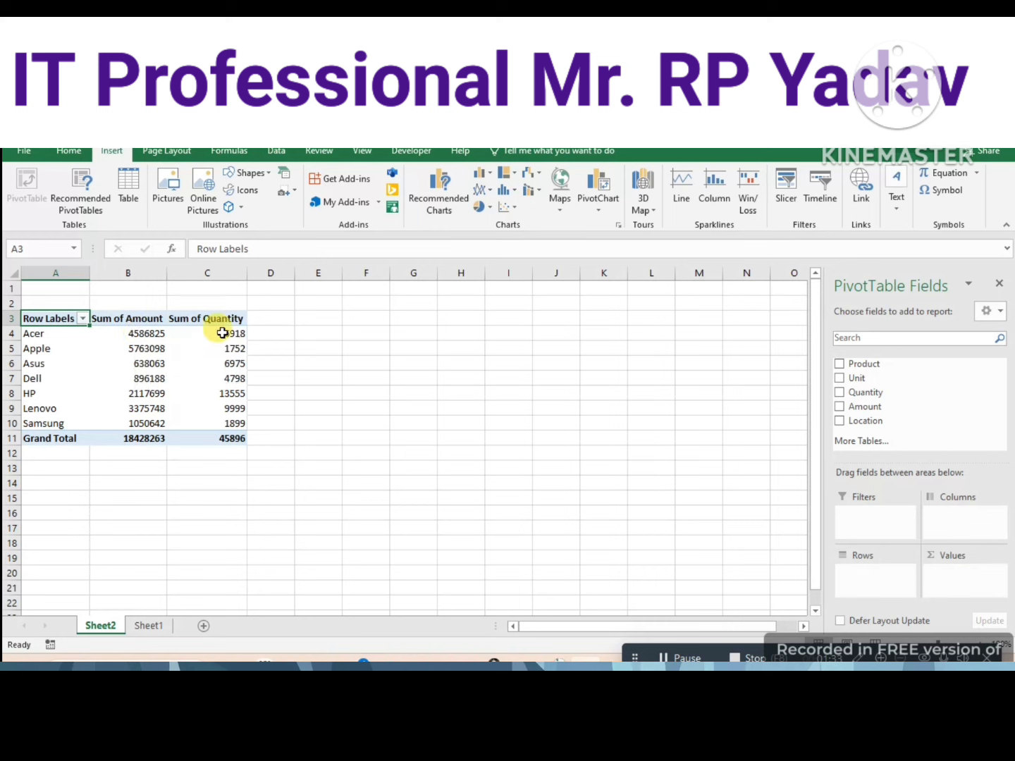
click(153, 328)
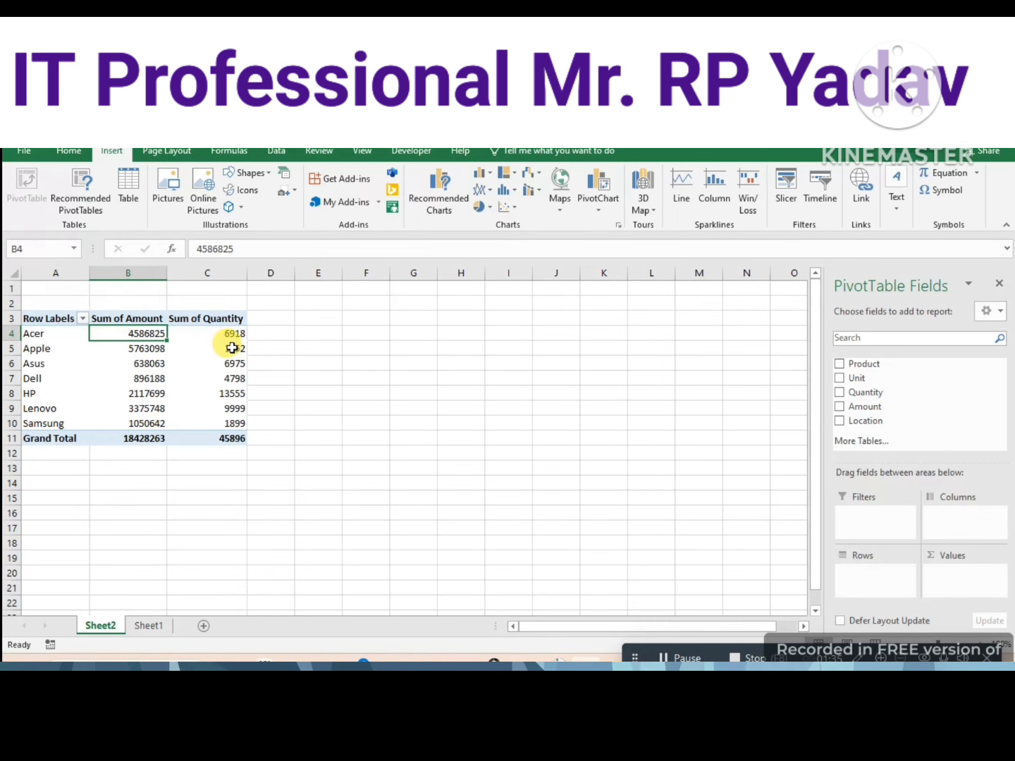
click(229, 333)
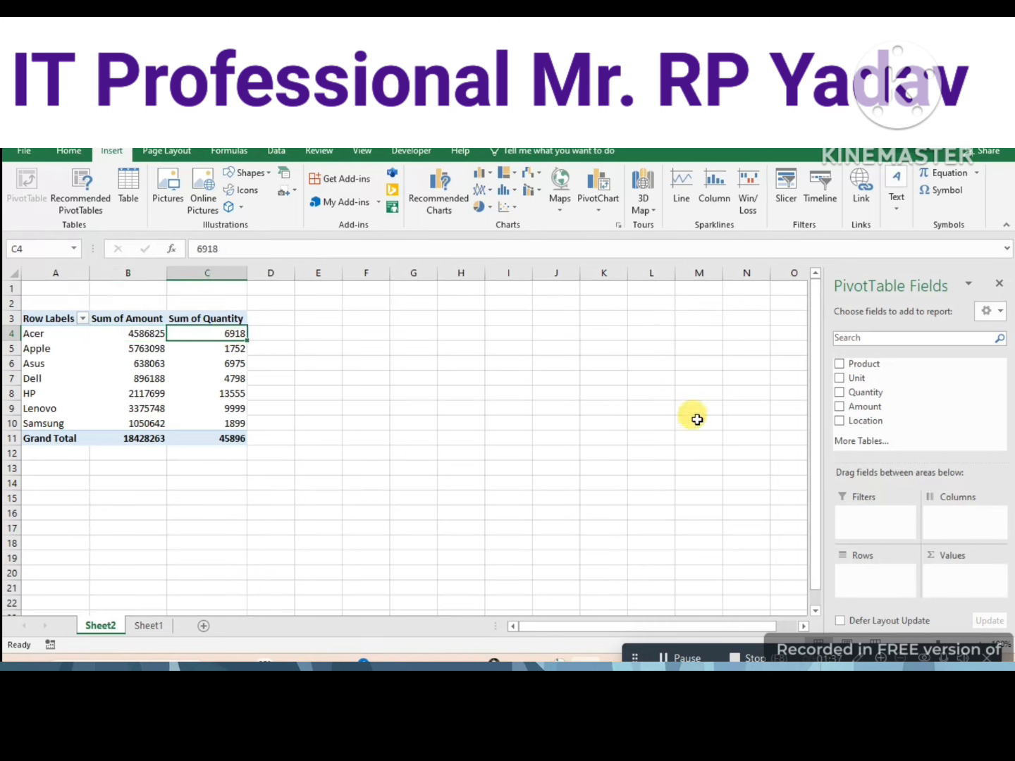
drag(884, 423, 956, 532)
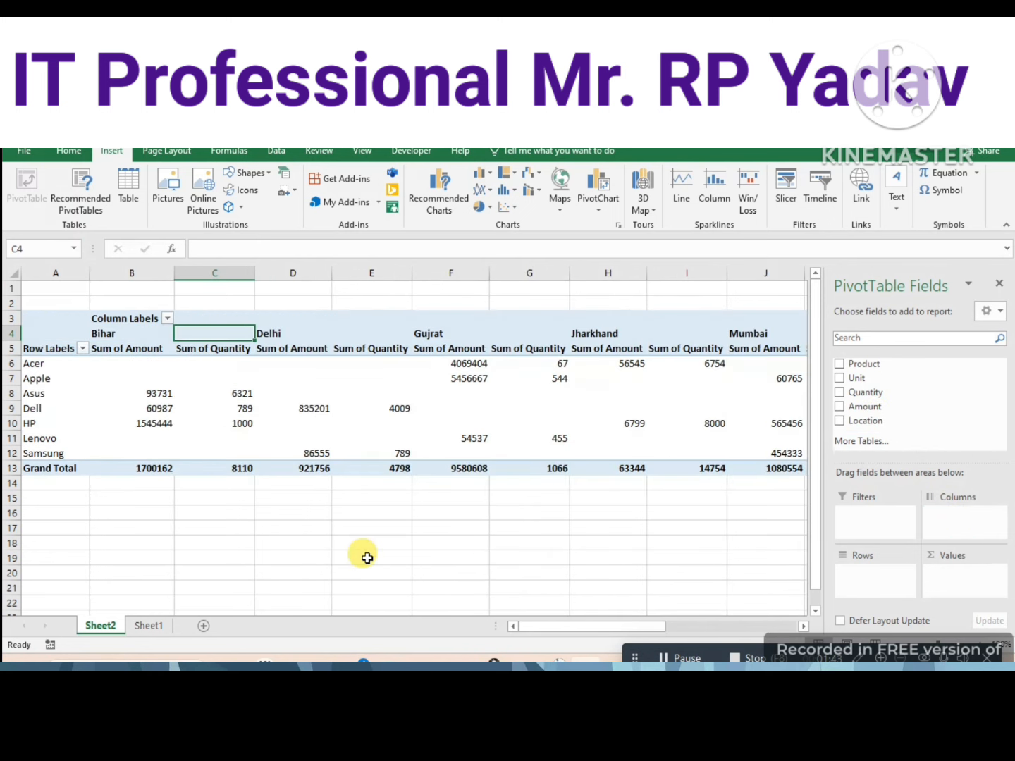
Review the Acer row of the PivotTable across every location to the total columns and back to its row label.
click(364, 554)
click(133, 350)
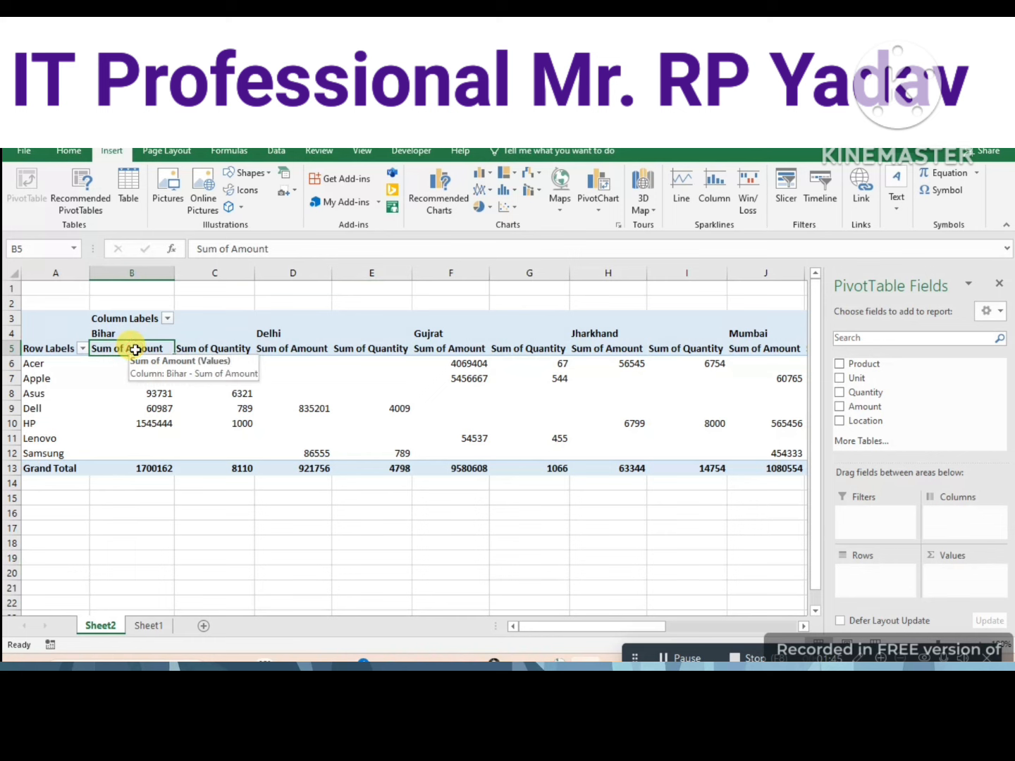
key(Down)
key(Up)
key(Down)
key(Right)
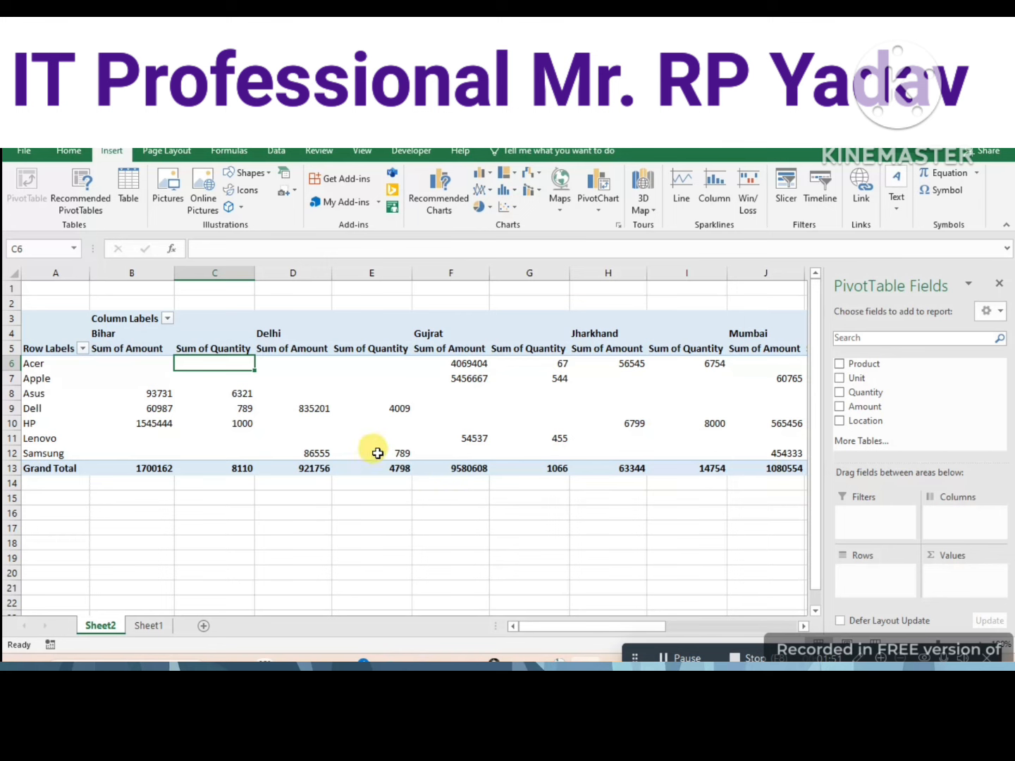
click(298, 364)
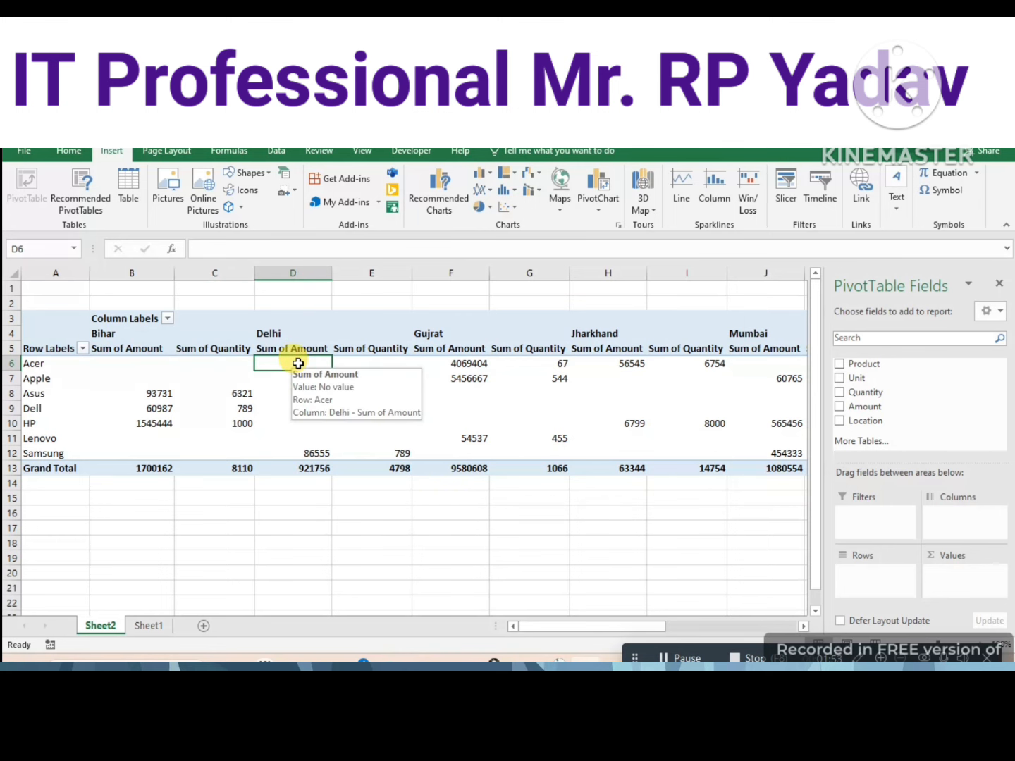
key(Right)
key(Right)
key(Right)
key(Right)
key(Right)
key(Right)
key(Right)
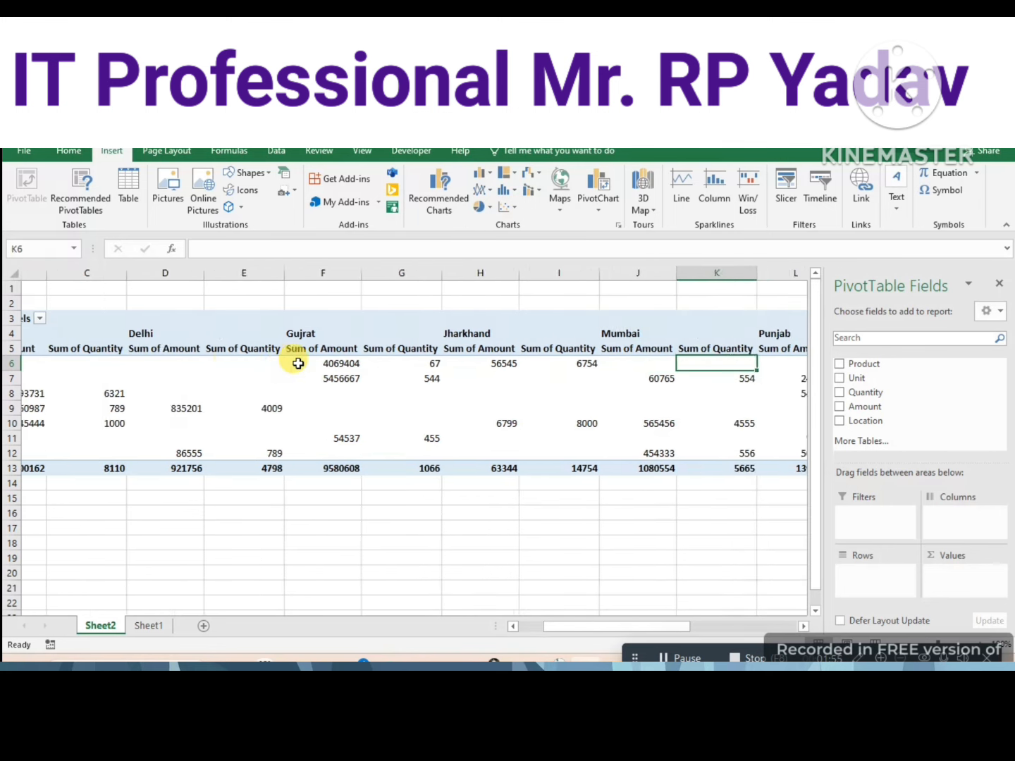
key(Right)
key(Right)
key(Right)
key(Right)
key(Right)
key(Right)
key(Right)
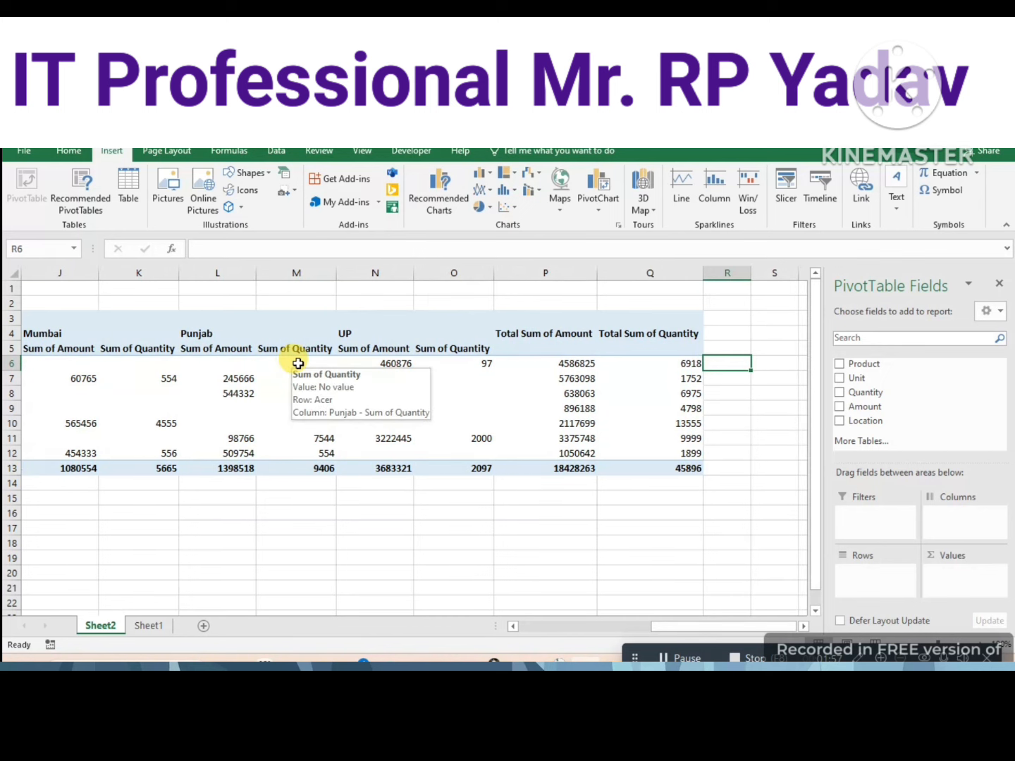
key(Left)
key(Left)
key(Left)
key(Left)
key(Left)
key(Left)
key(Left)
key(Left)
key(Left)
key(Left)
key(Left)
key(Left)
key(Left)
key(Left)
key(Left)
key(Left)
key(Left)
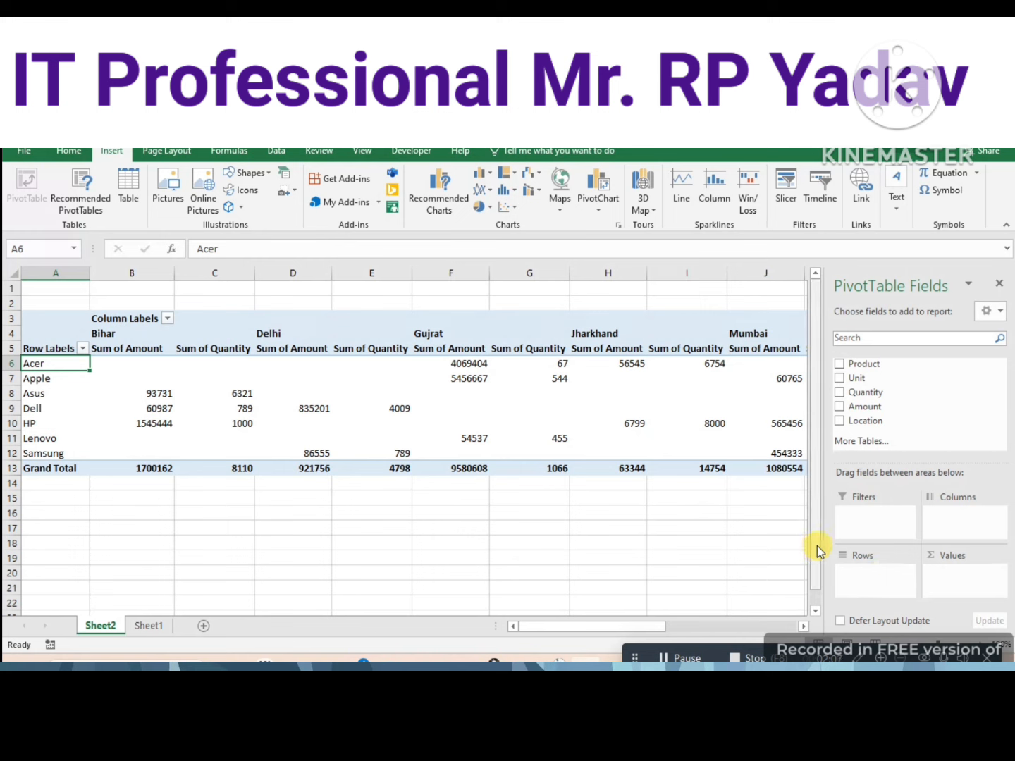
drag(817, 546, 802, 499)
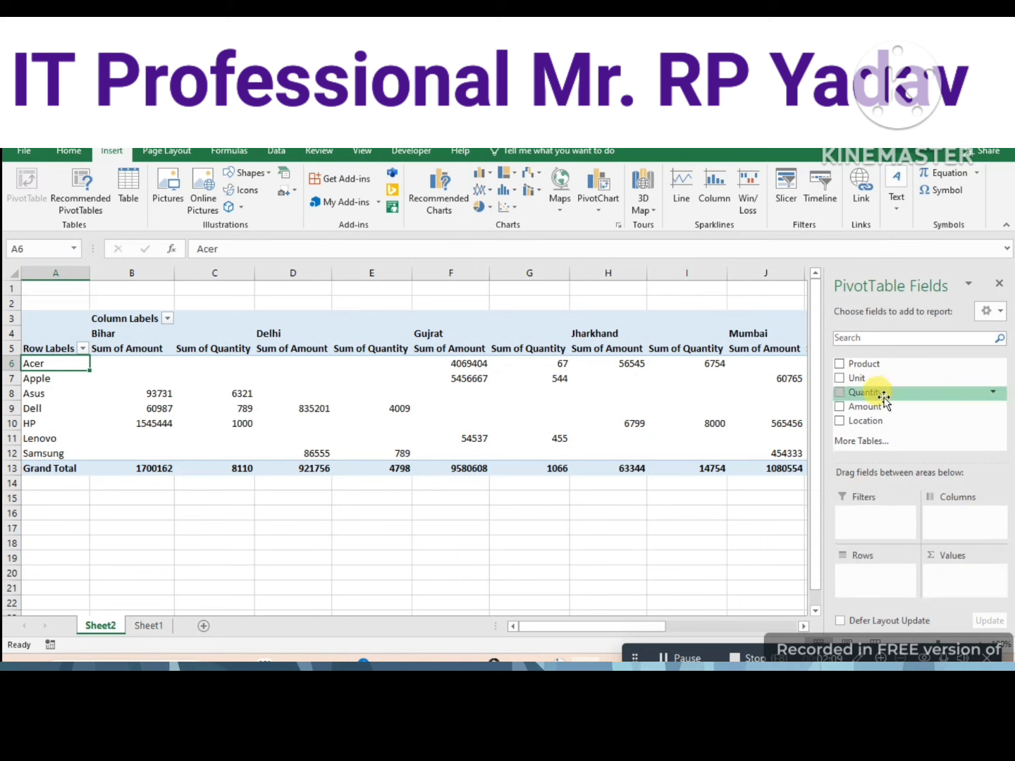
drag(877, 364, 868, 390)
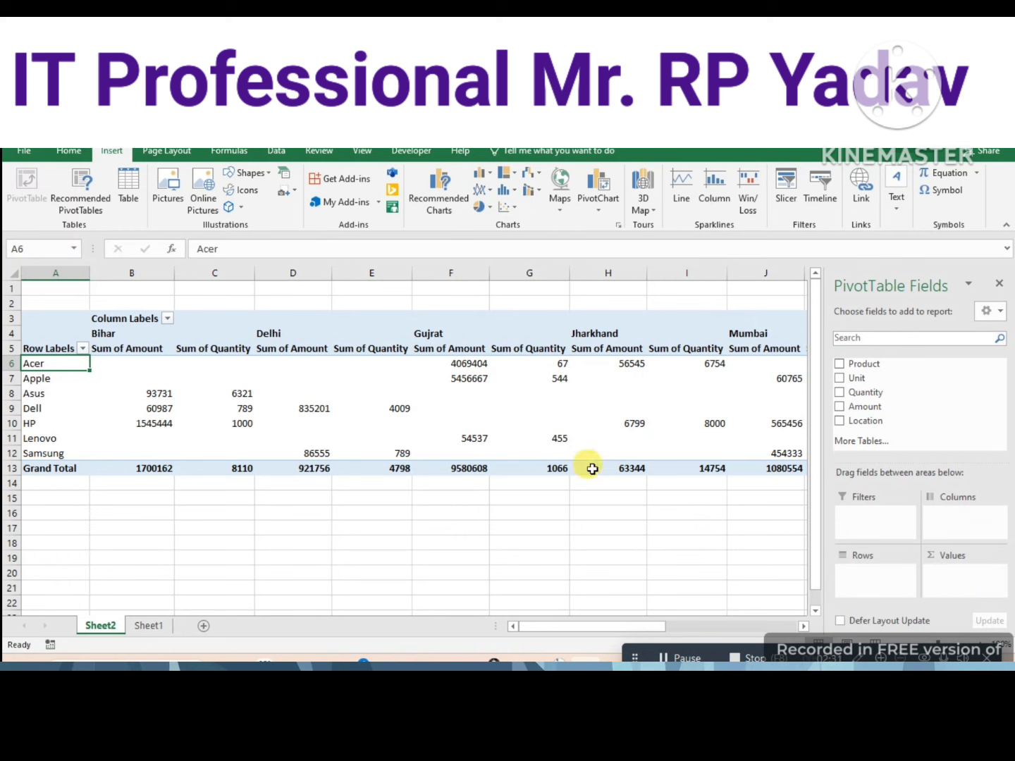
Copy the PivotTable range A2:Q14 and paste it as values only below the PivotTable, starting at cell A17 on Sheet2.
drag(60, 302, 695, 478)
key(ctrl+c)
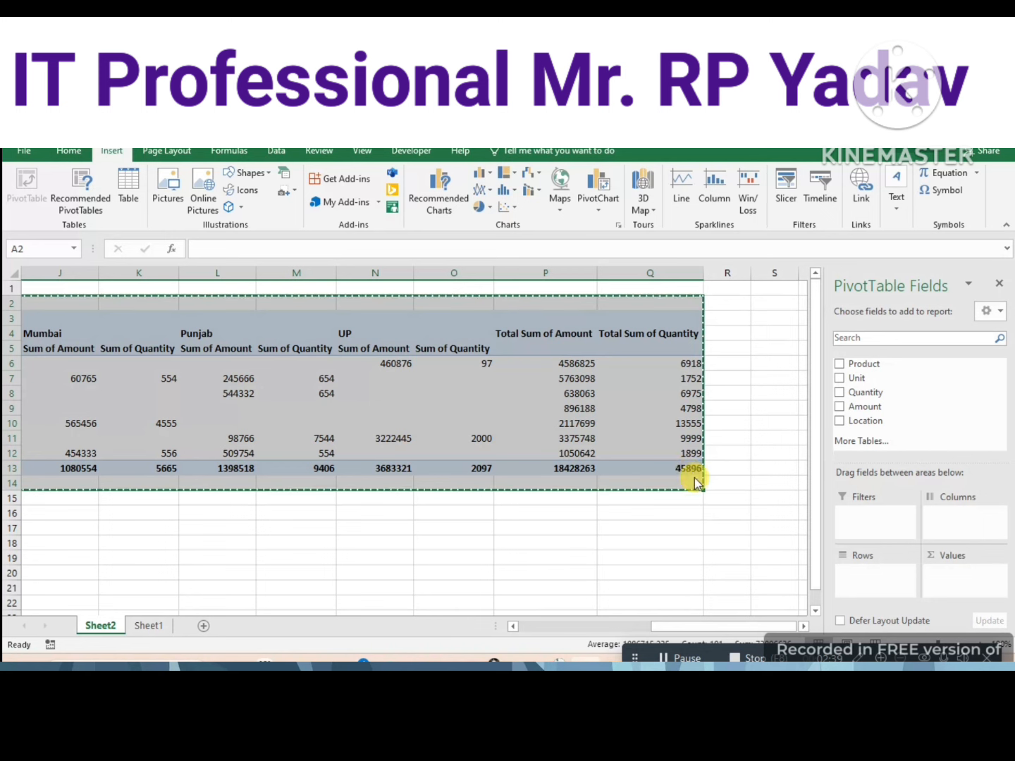
click(149, 626)
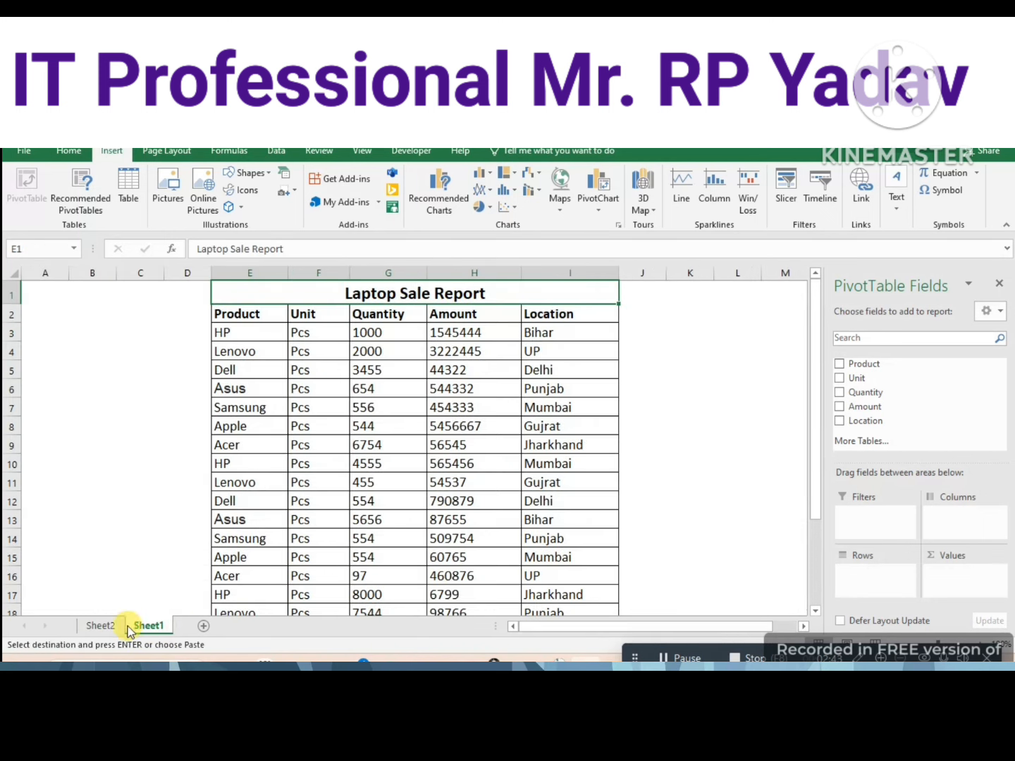
click(101, 626)
click(63, 528)
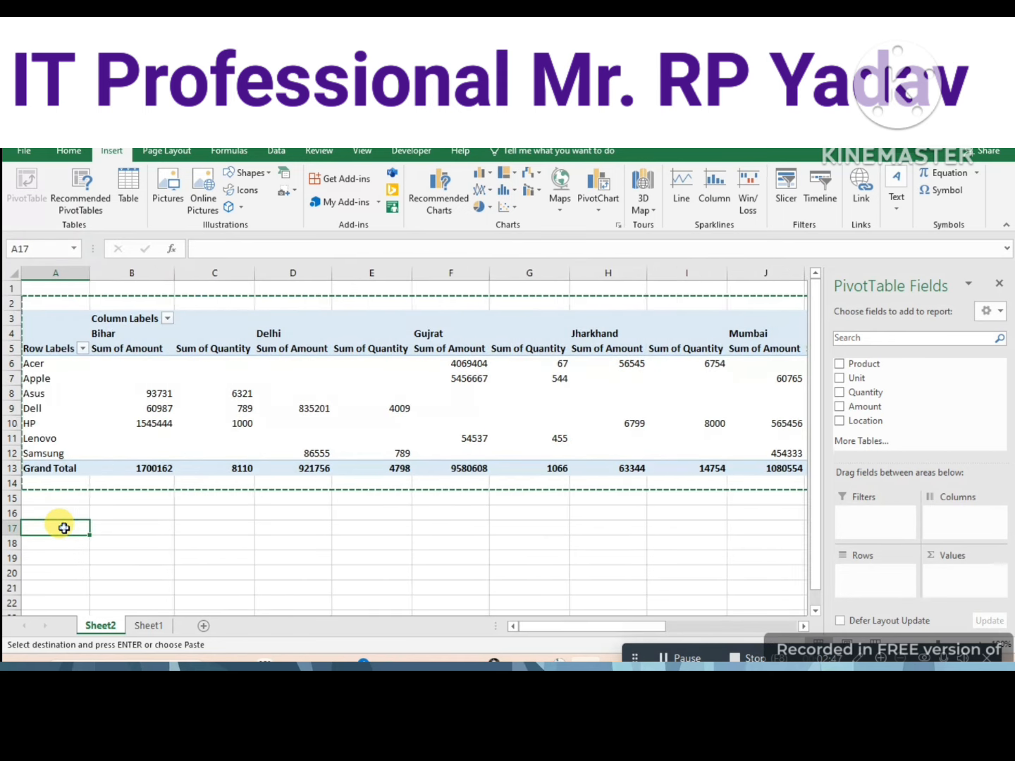
right_click(63, 528)
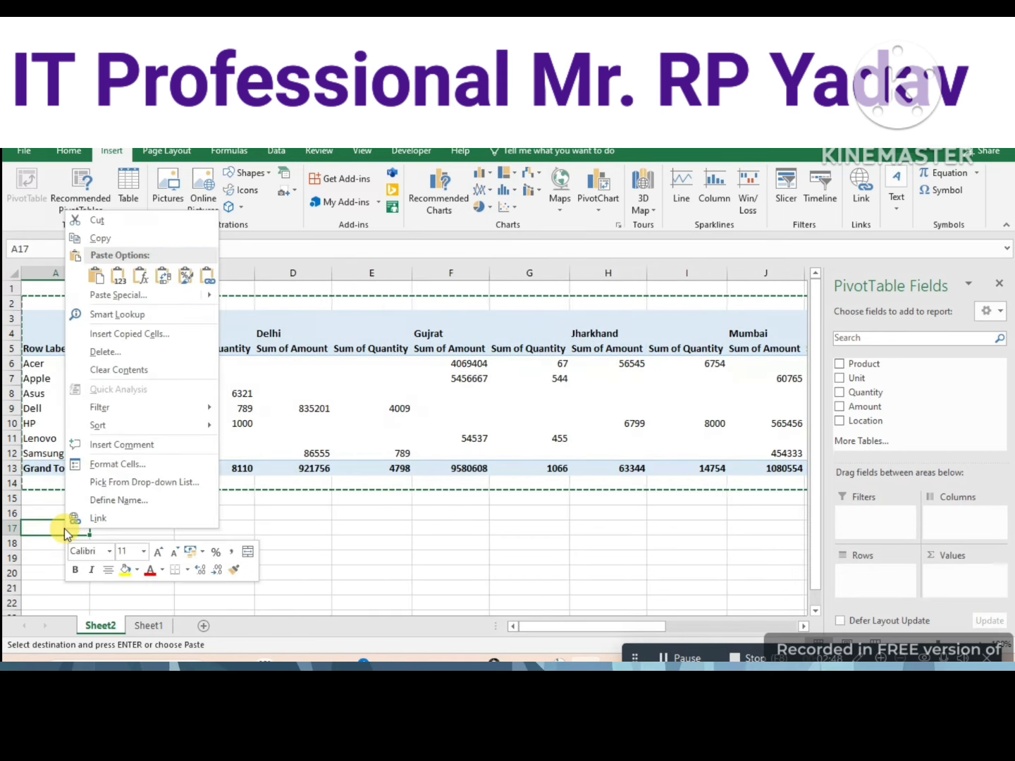
click(118, 278)
click(182, 528)
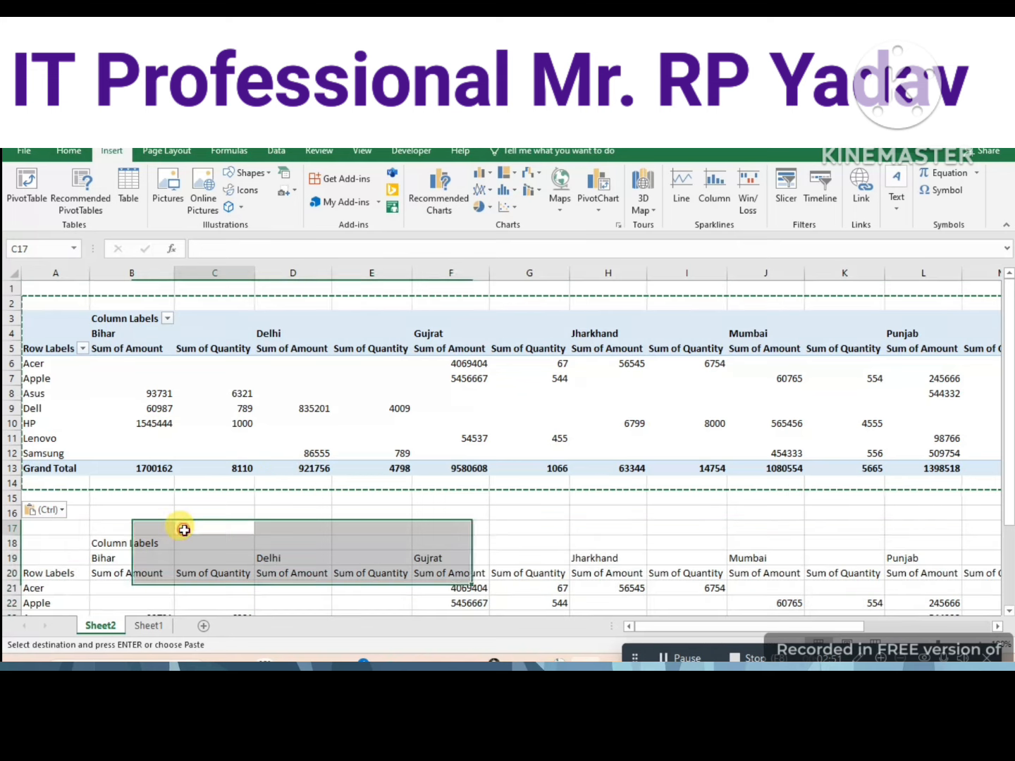
Examine the pasted values in column C down to the HP row and the product labels back up to Acer.
key(Down)
key(Down)
key(Down)
key(Down)
key(Down)
key(Down)
key(Down)
key(Down)
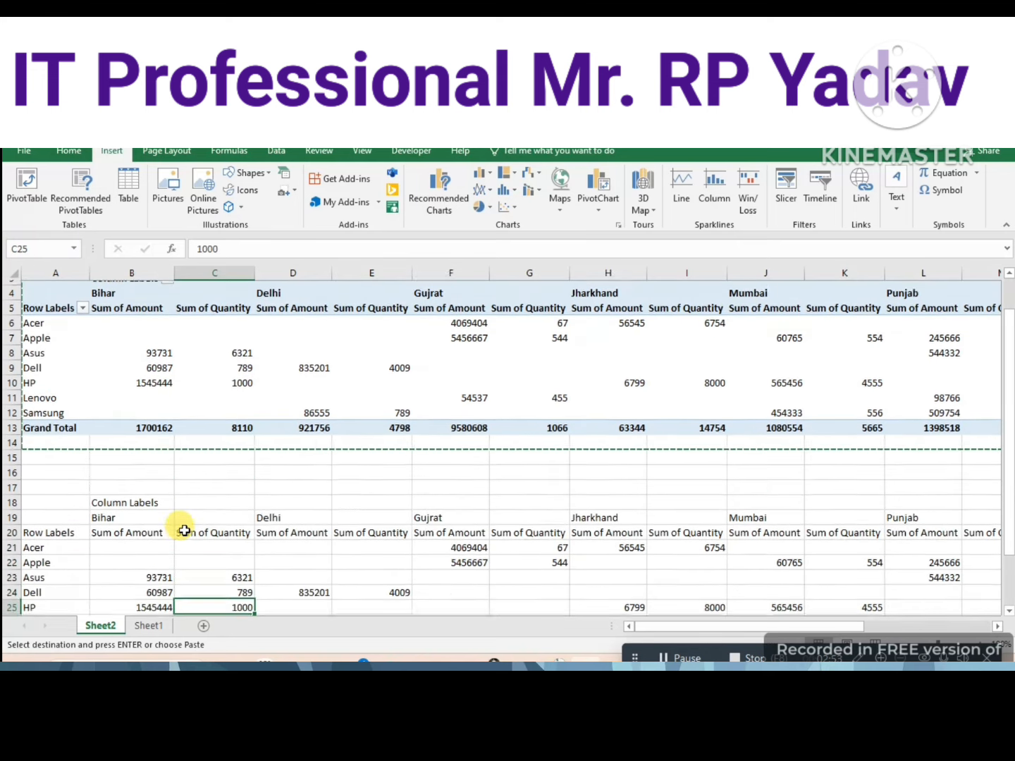
key(Left)
key(Left)
key(Up)
key(Up)
key(Up)
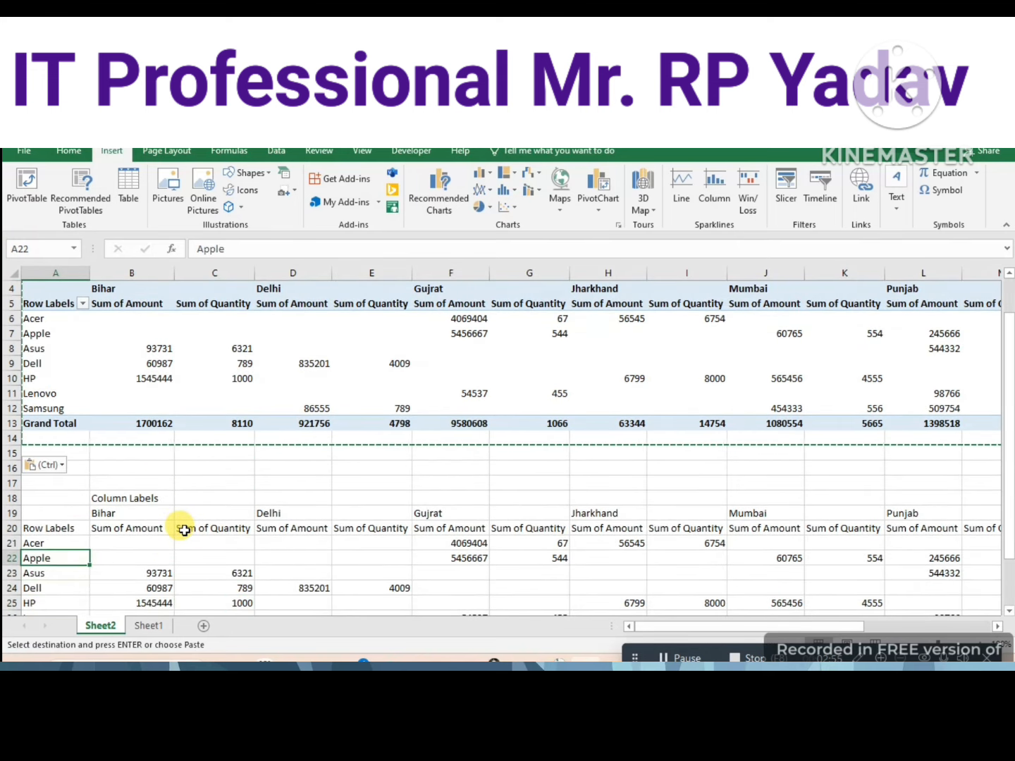
key(Up)
Review the pasted copy's product labels from Acer down past Grand Total and back up to cell A18.
key(Down)
key(Down)
key(Down)
key(Down)
key(Down)
key(Down)
key(Down)
key(Down)
key(Down)
key(Down)
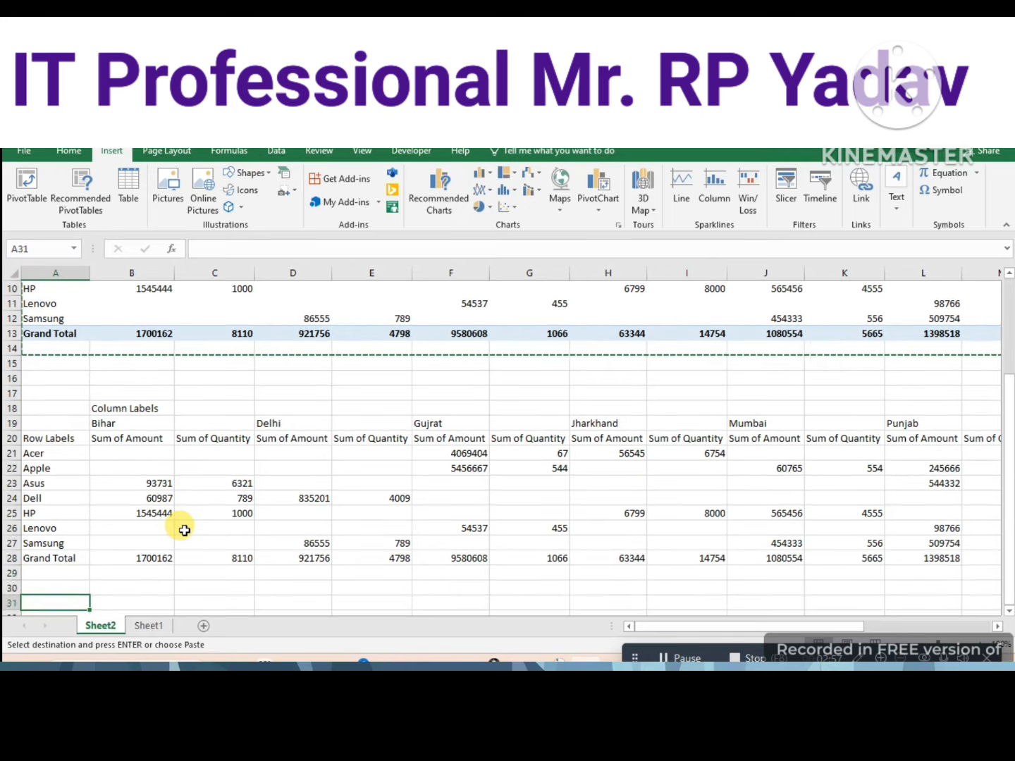
key(Up)
key(Up)
key(Up)
key(Up)
key(Up)
key(Up)
key(Up)
key(Up)
key(Up)
key(Up)
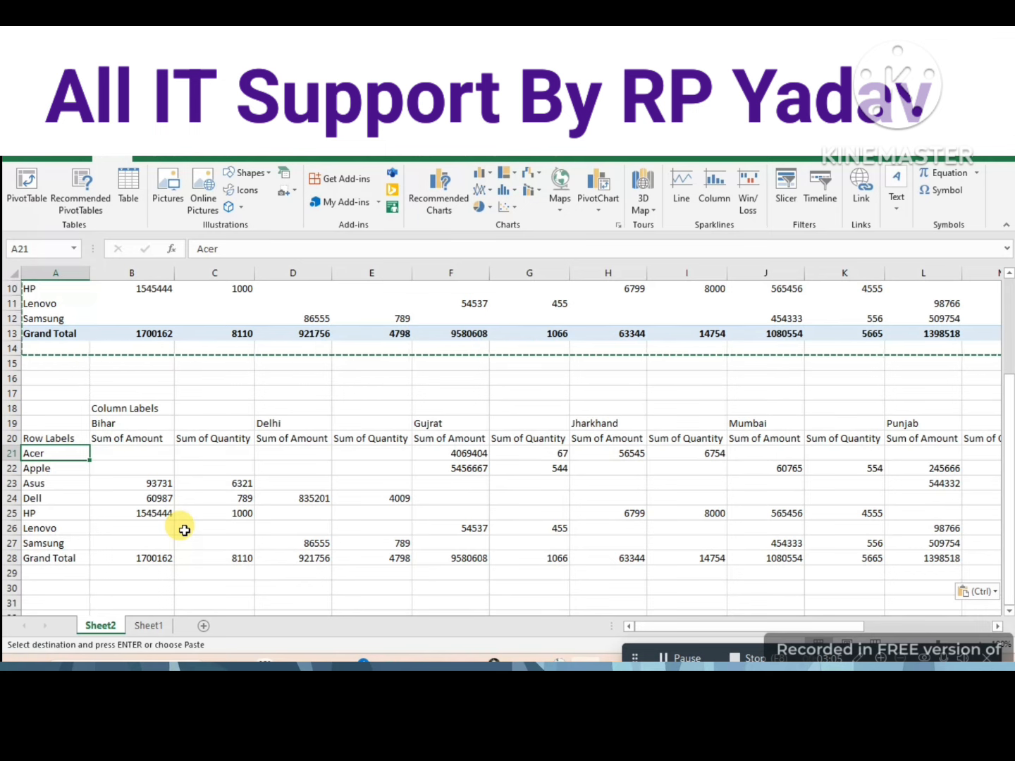
key(Up)
key(Up)
key(Up)
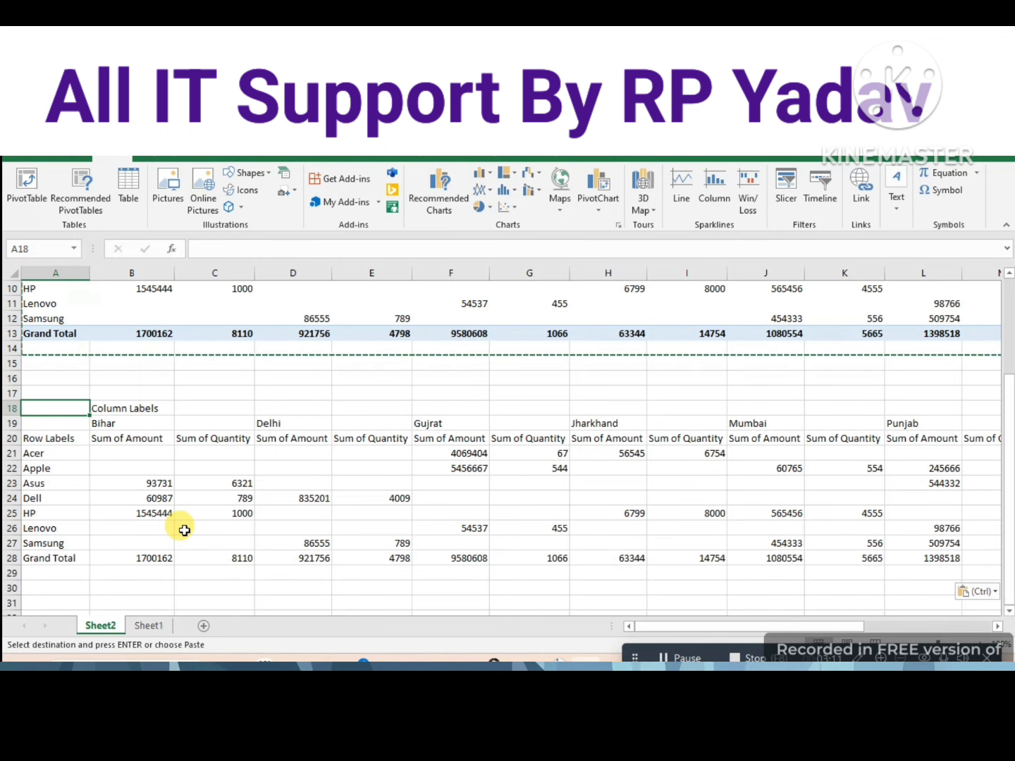
Examine the pasted copy's column headings in rows 18 to 20 across Bihar and Delhi, returning to cell A18.
key(Down)
key(Down)
key(Up)
key(Up)
key(Right)
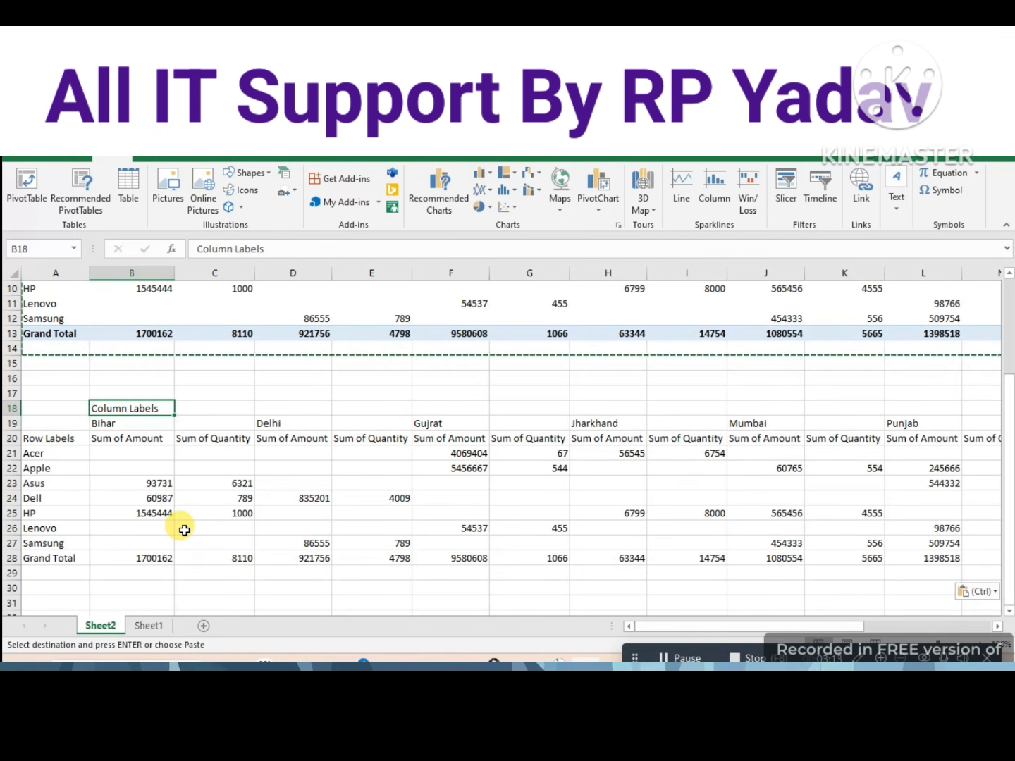
key(Right)
key(Right)
key(Down)
key(Down)
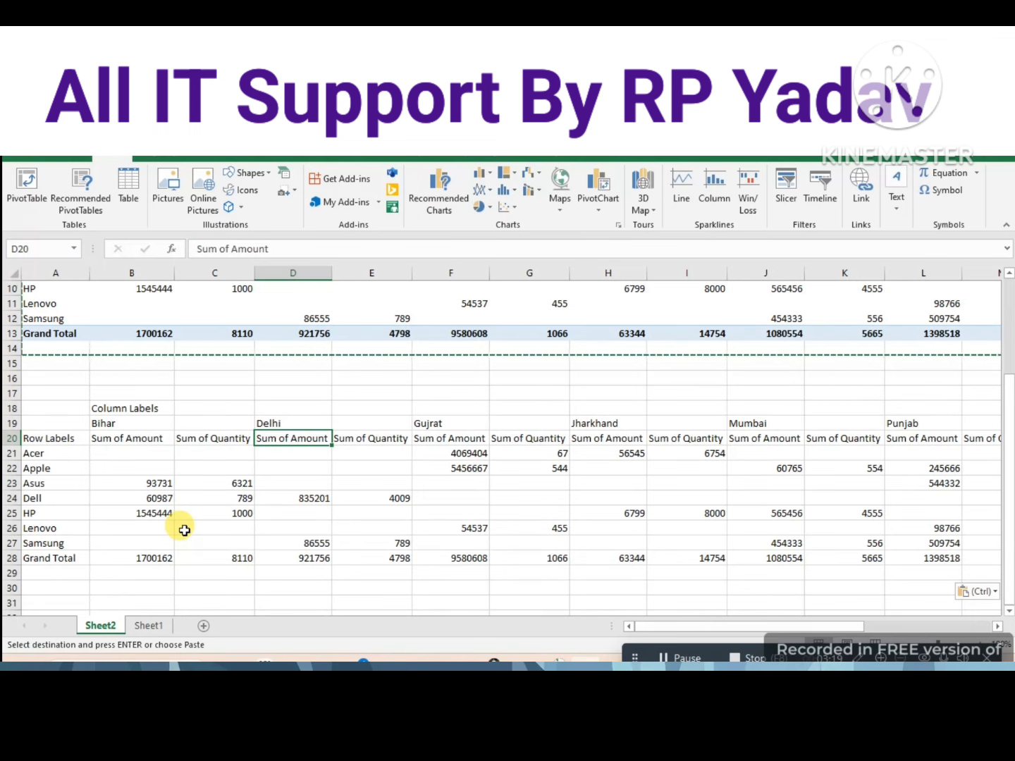
key(Up)
key(Left)
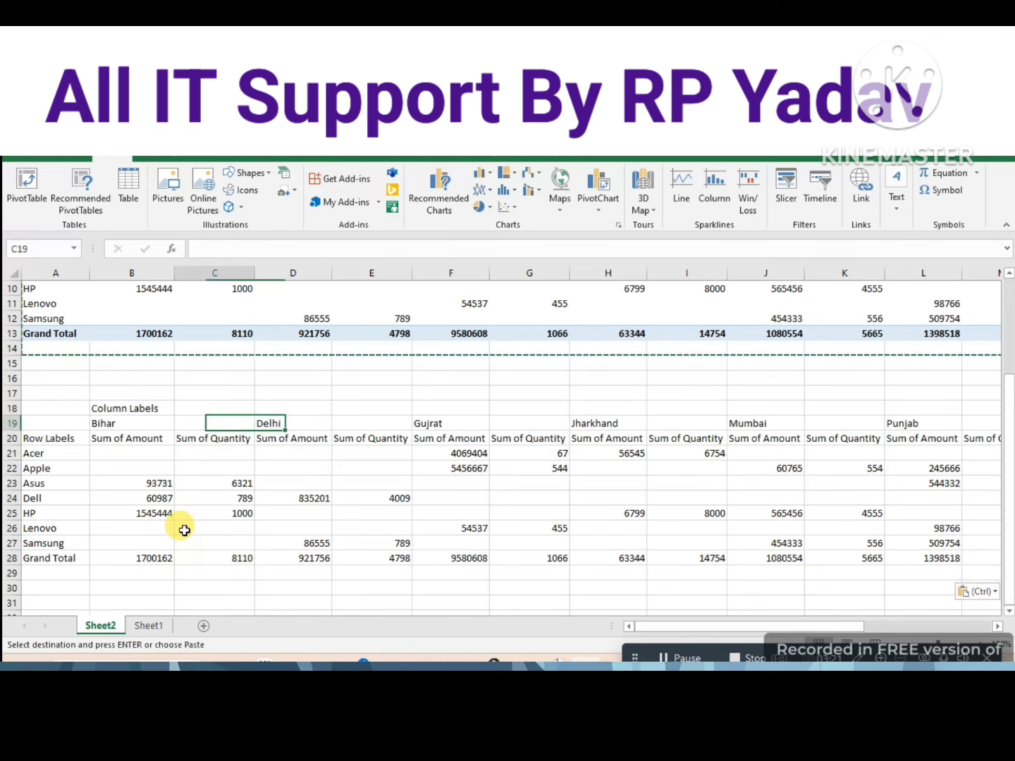
key(Left)
key(Left)
key(Up)
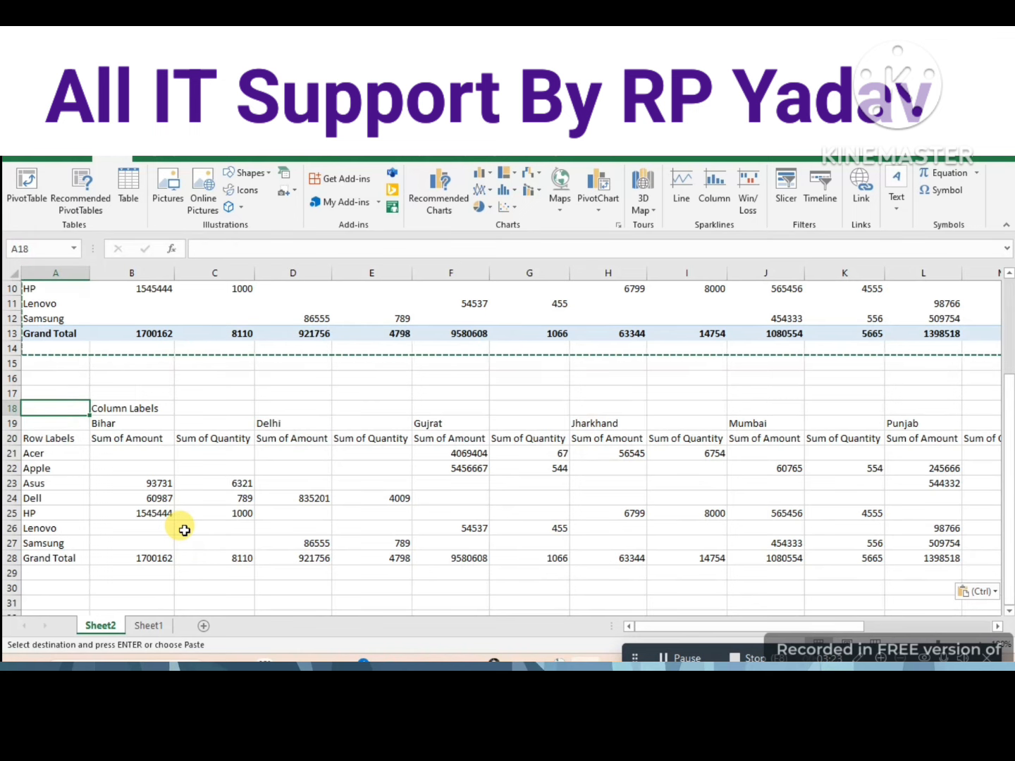